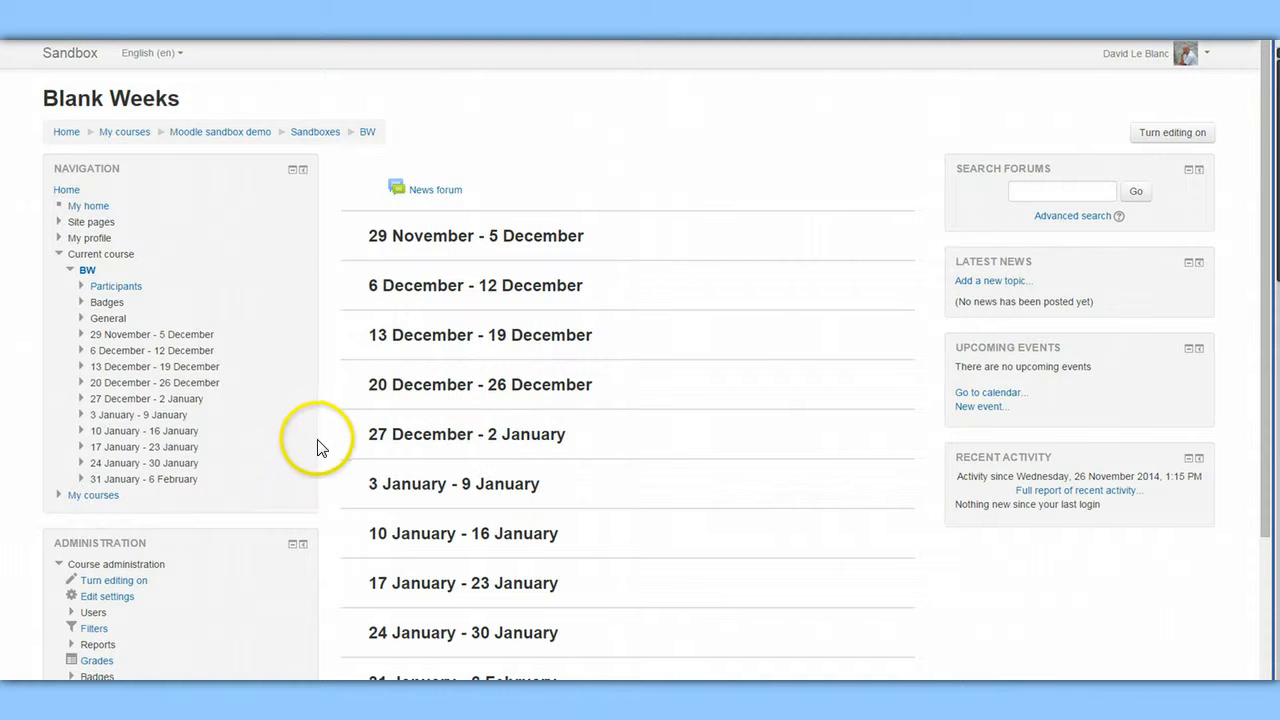
Look over the Blank Weeks course page and open the course's settings for editing
scroll(333, 437, "down", 1)
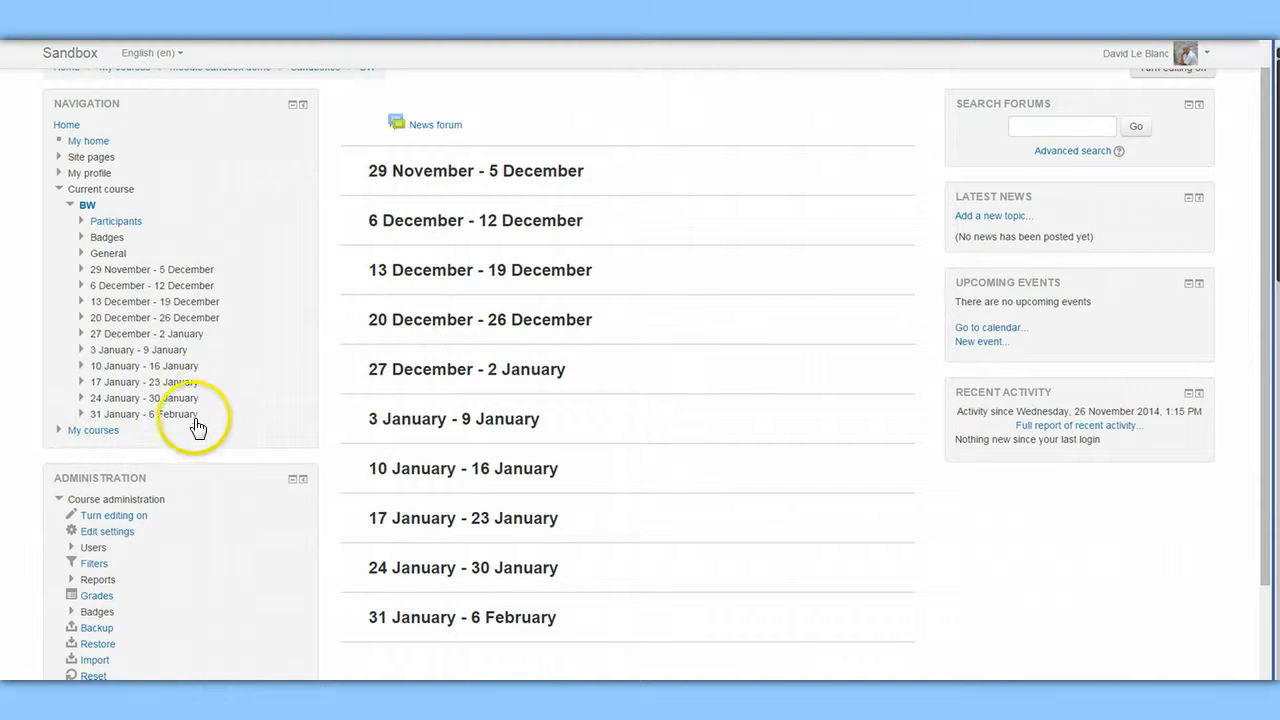
scroll(190, 474, "down", 3)
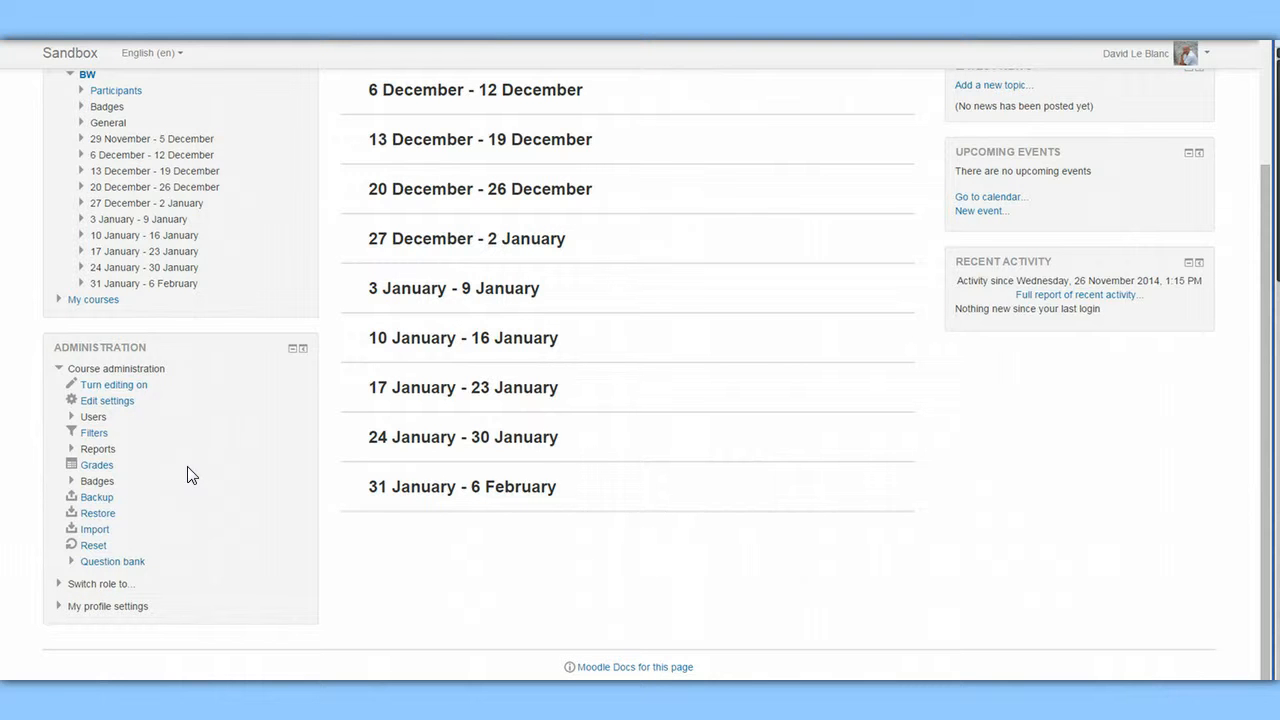
scroll(190, 474, "up", 3)
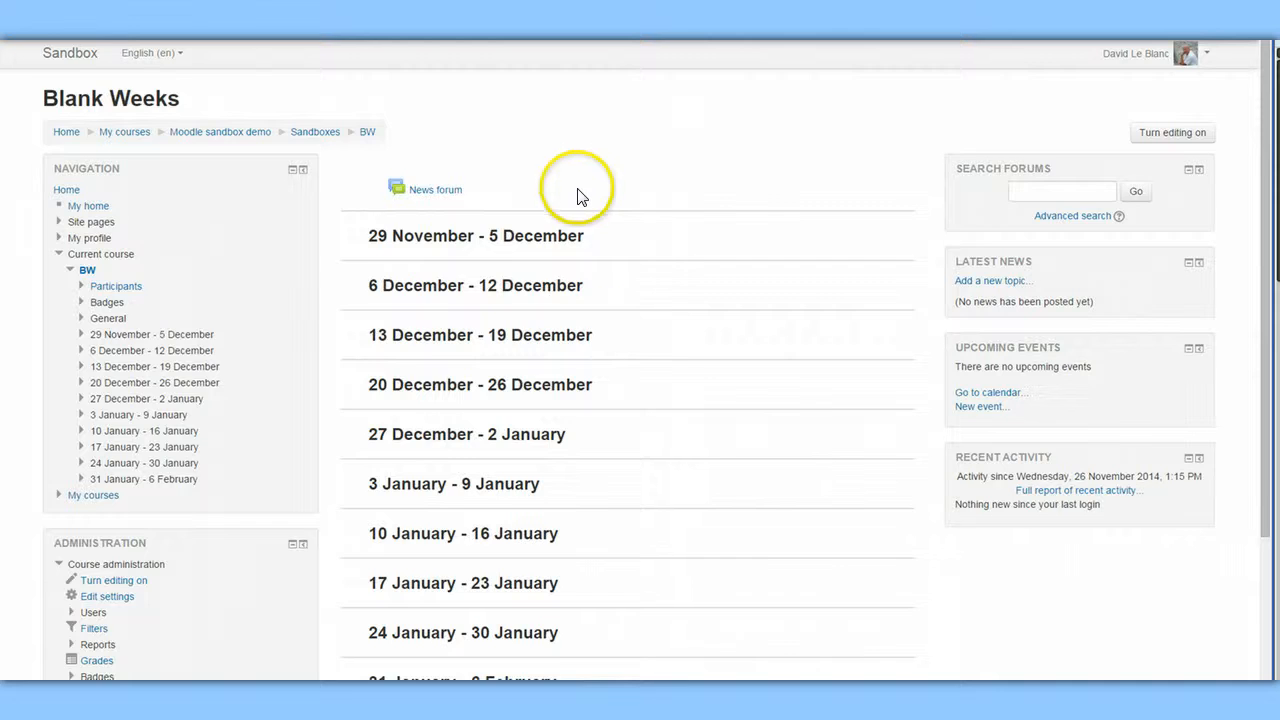
scroll(386, 594, "down", 3)
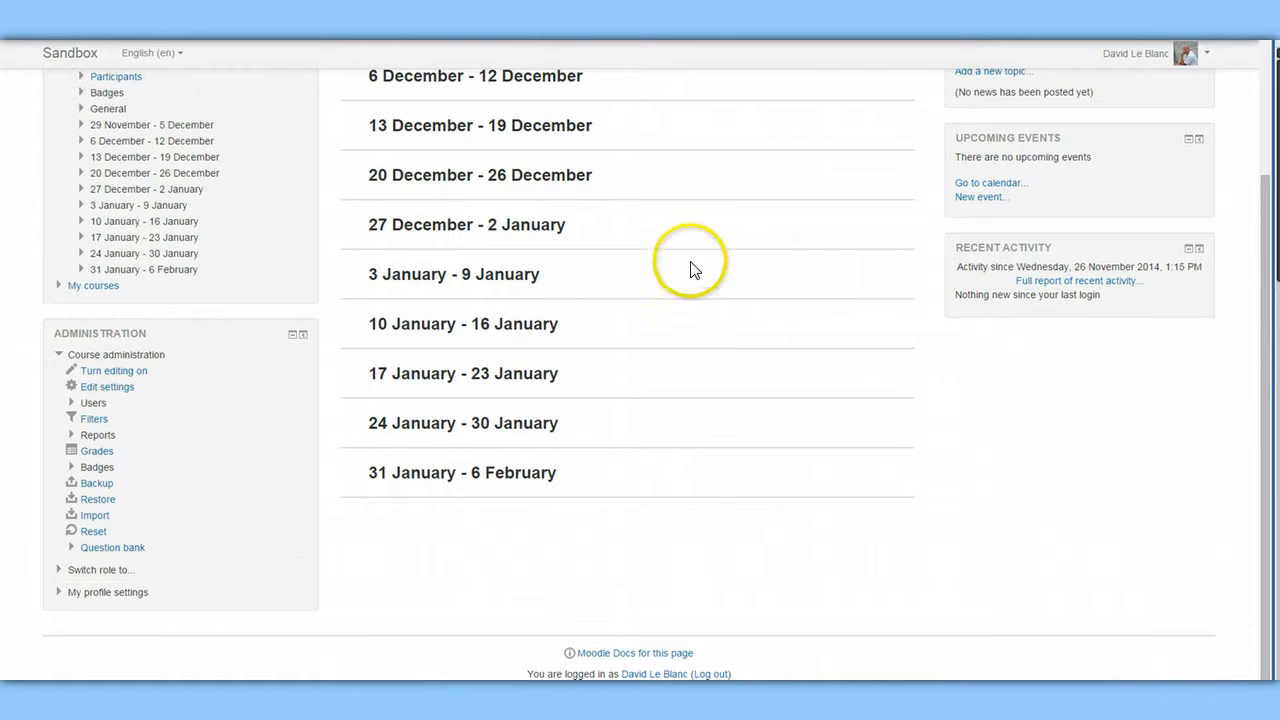
left_click(104, 392)
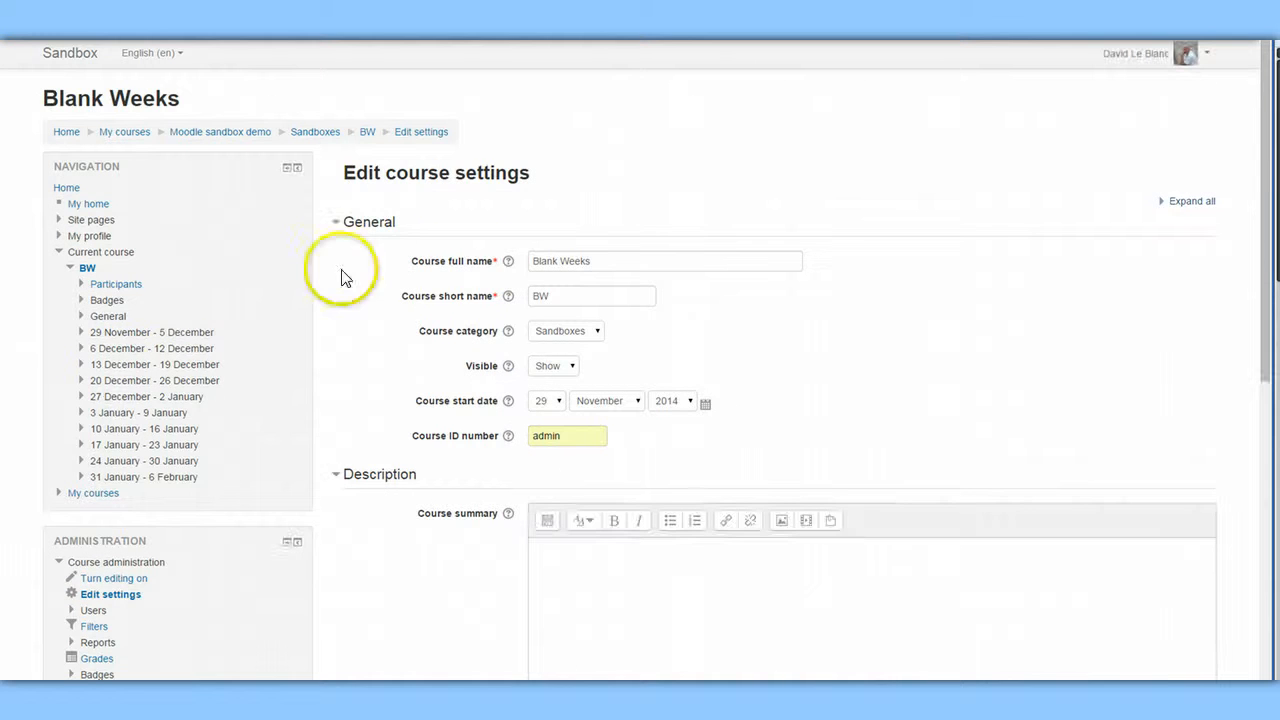
Set the course full name to "Social Studies 11" and the short name to "SS 11"
left_click_drag(591, 261, 530, 262)
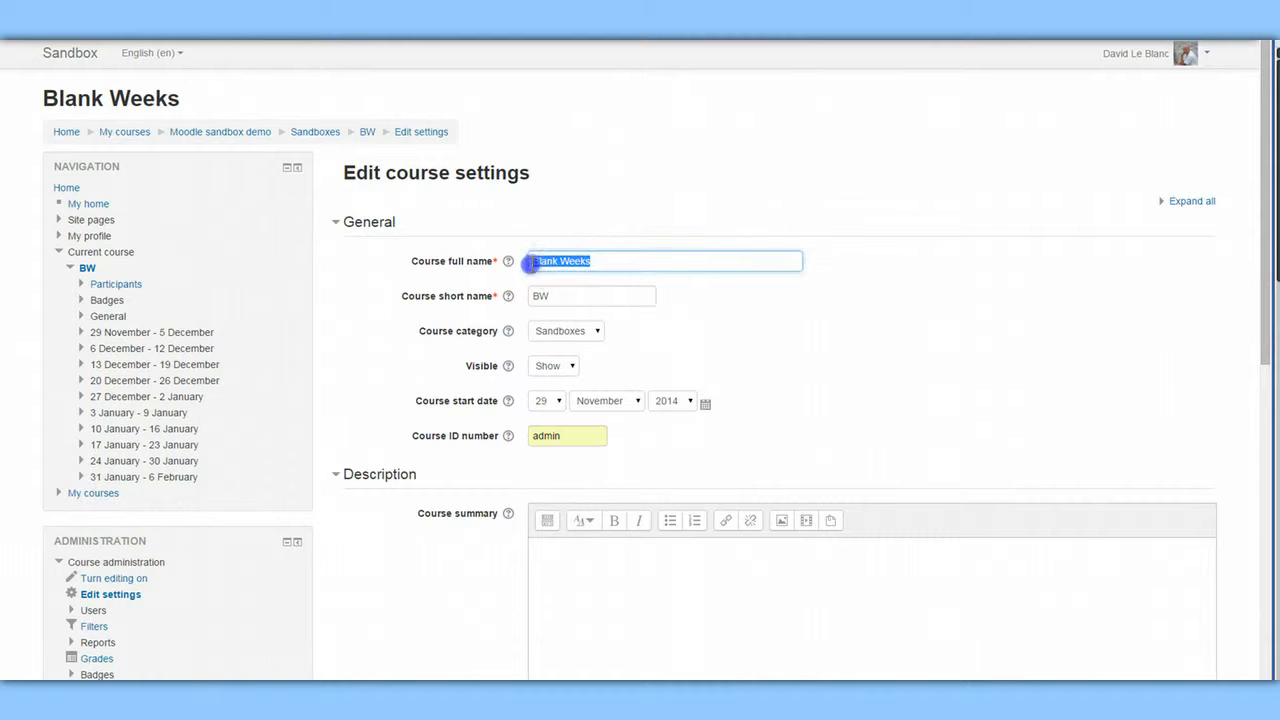
type("Social Studies 11")
left_click_drag(552, 294, 530, 300)
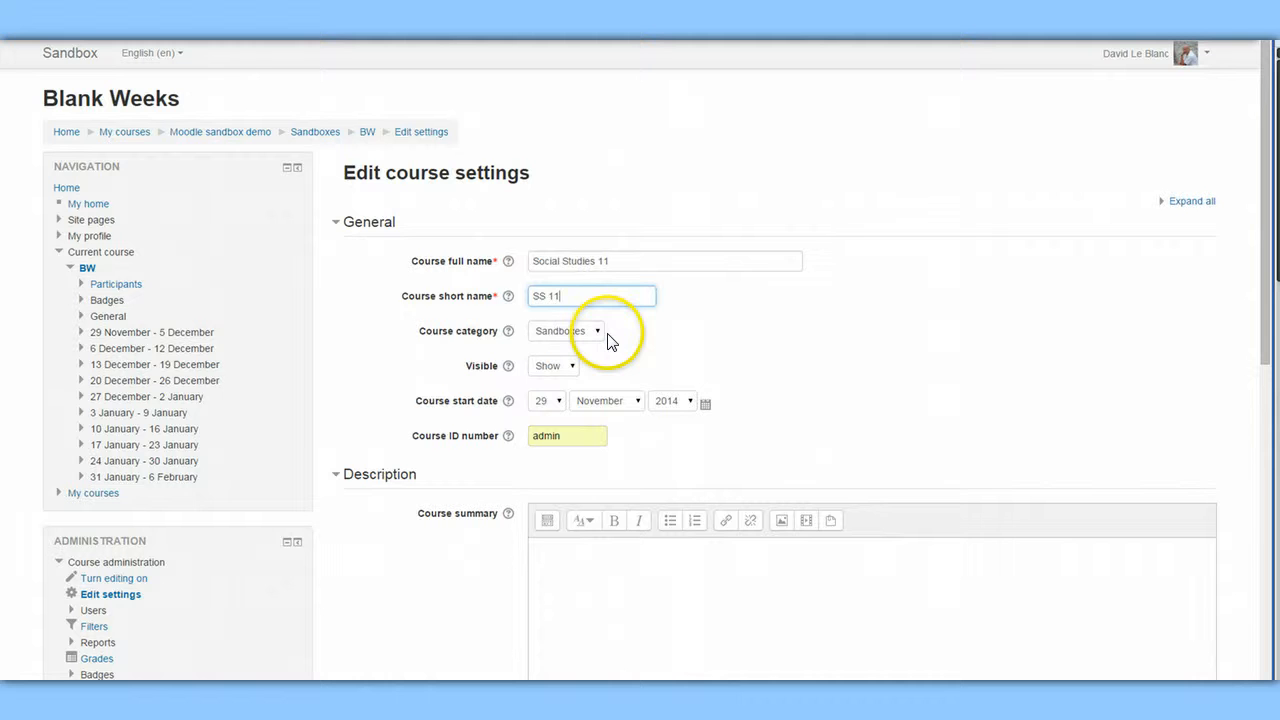
Enter the placeholder text "ladafkjakfkjald" as the course summary in the Description section
scroll(690, 338, "down", 2)
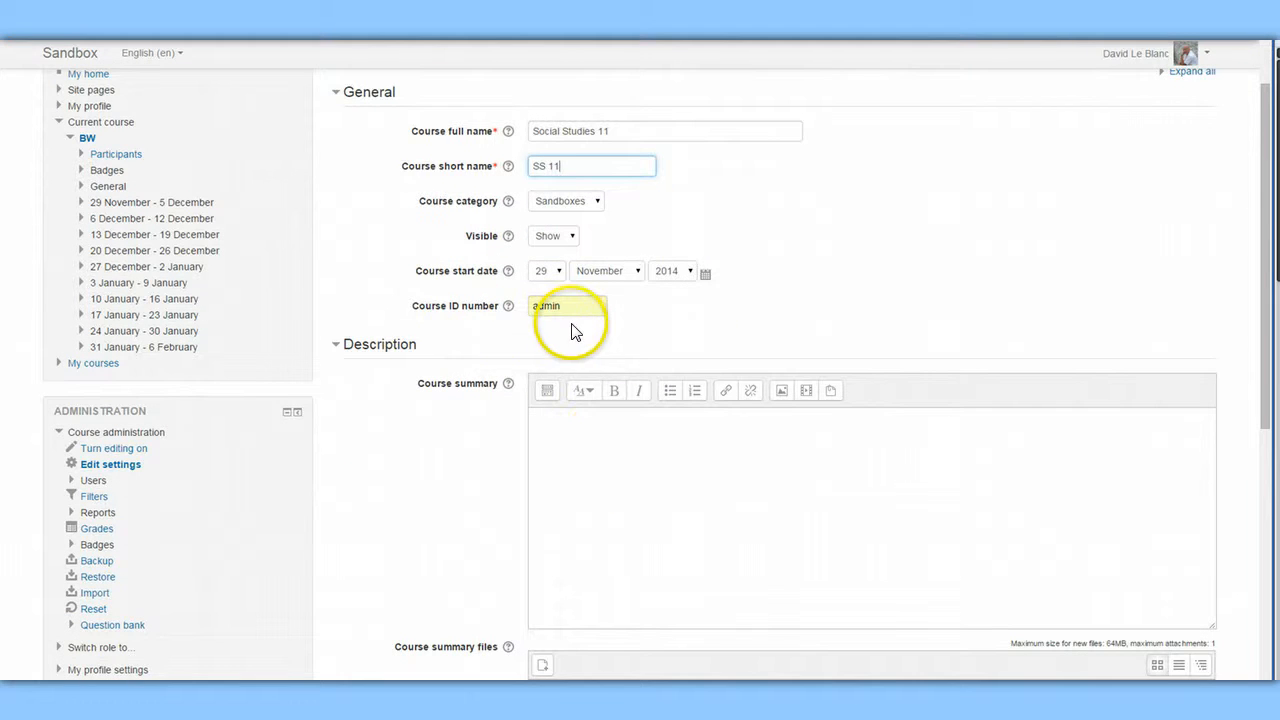
scroll(577, 455, "down", 1)
left_click(577, 457)
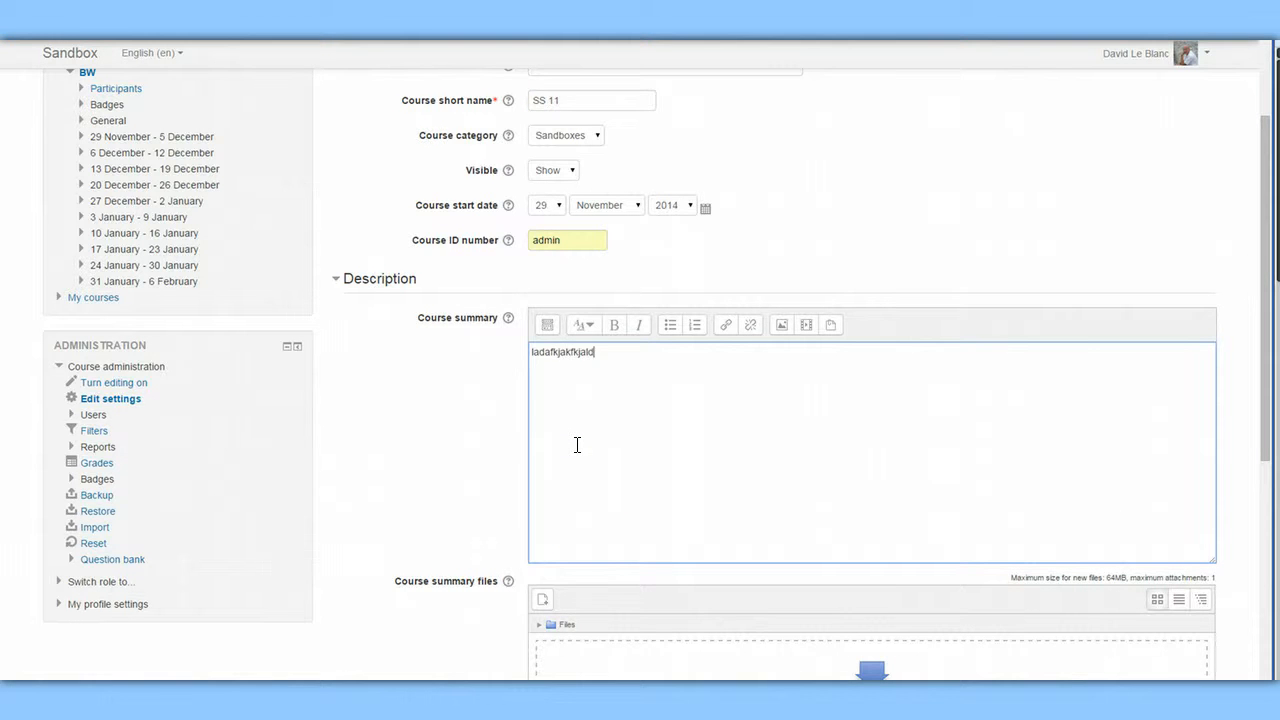
Read the help explanation for course summary files and close it
scroll(740, 517, "down", 3)
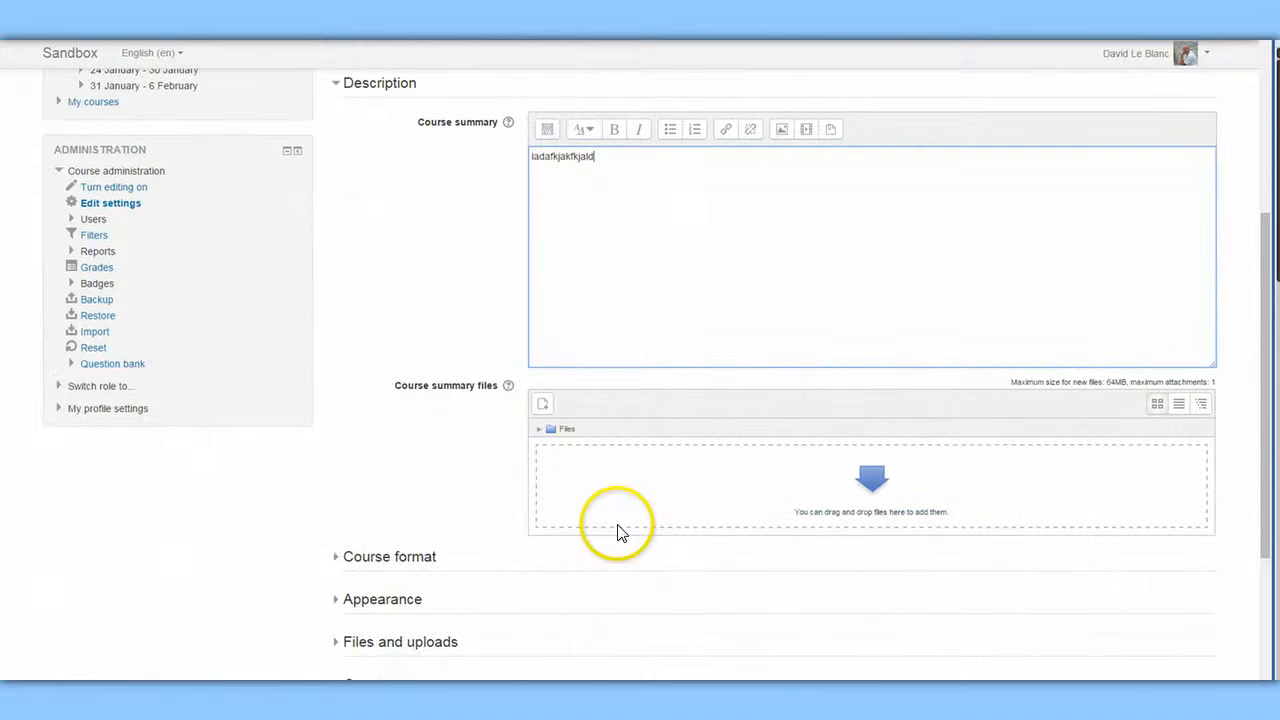
scroll(605, 526, "down", 1)
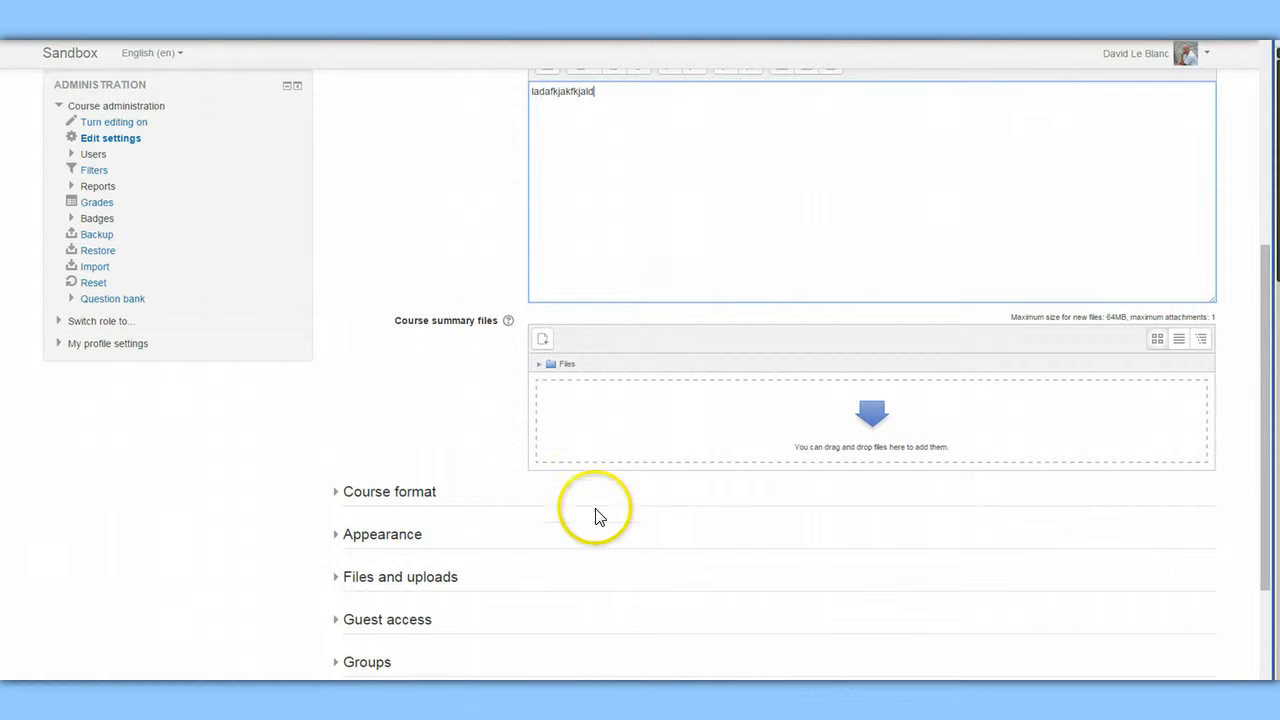
left_click(508, 321)
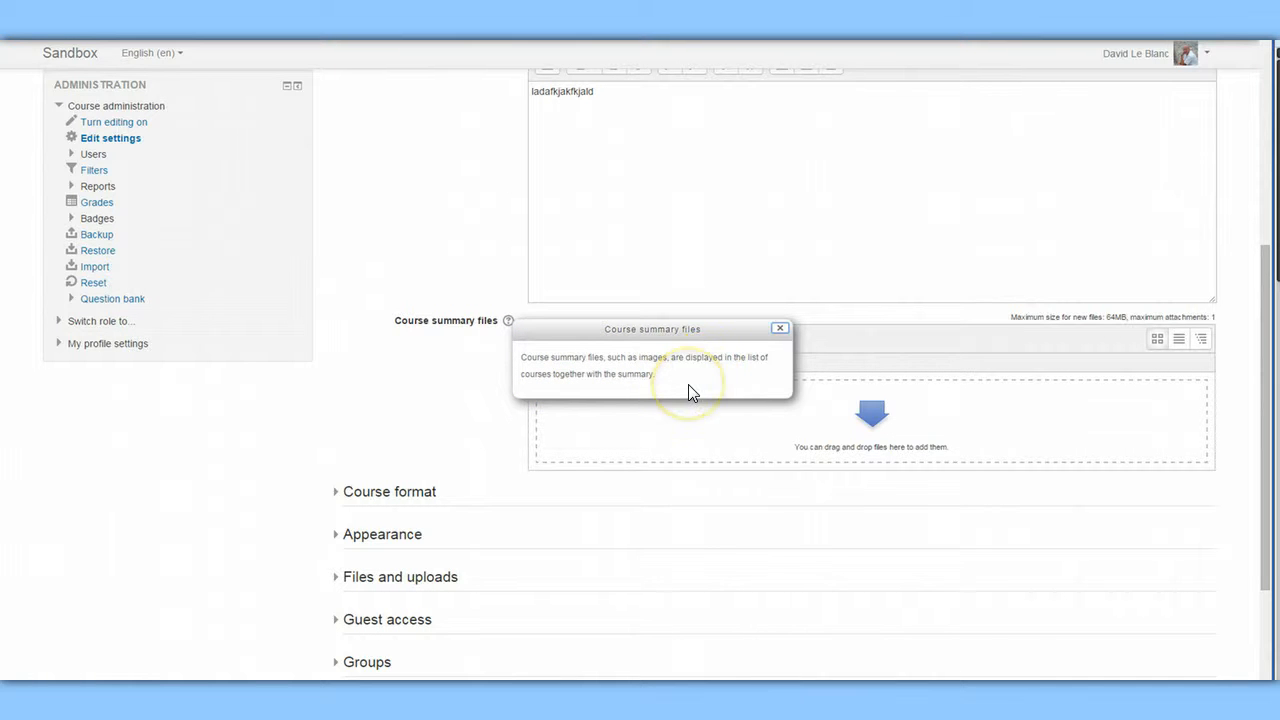
left_click(781, 329)
Expand the course format settings and change the format to Topics format
scroll(580, 523, "down", 1)
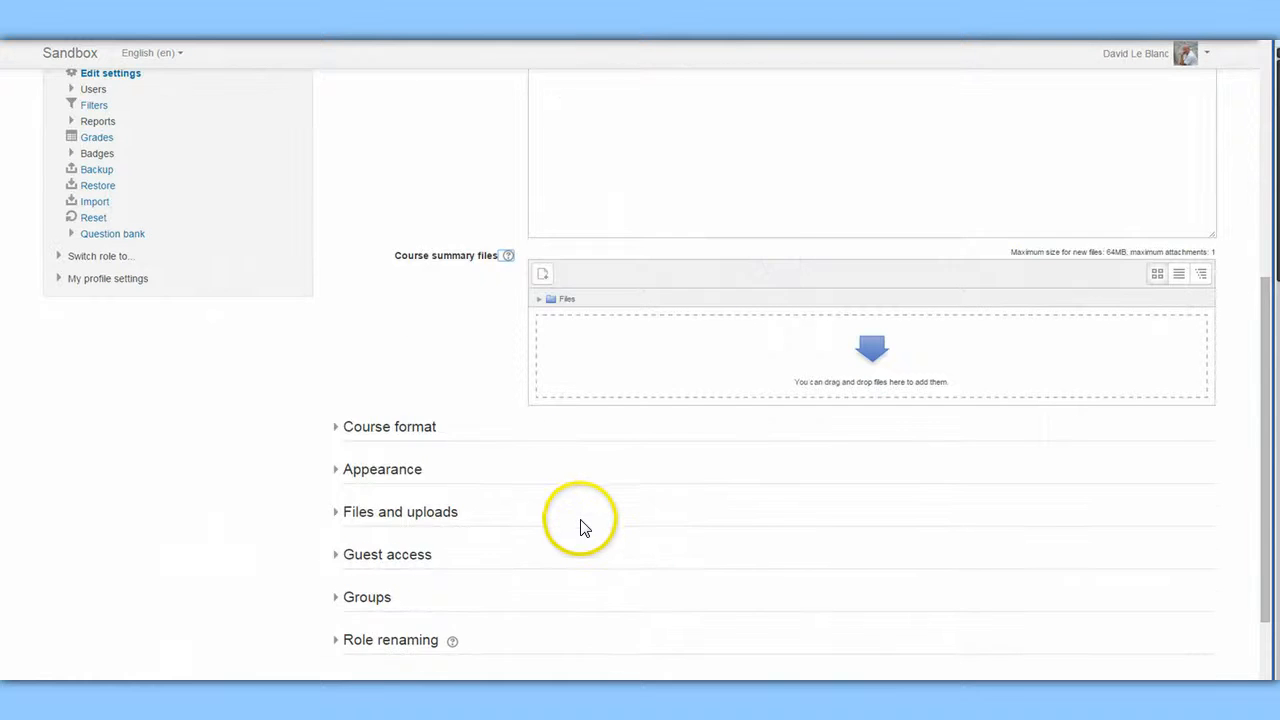
scroll(583, 525, "down", 1)
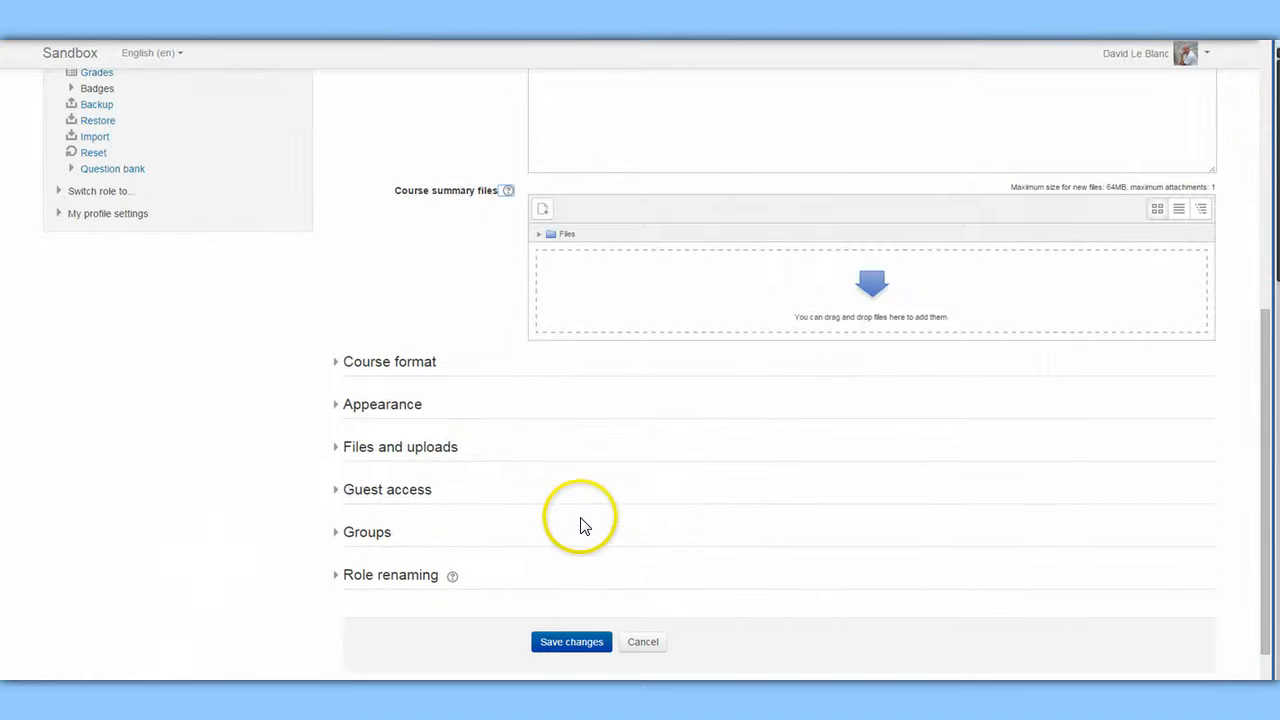
left_click(338, 368)
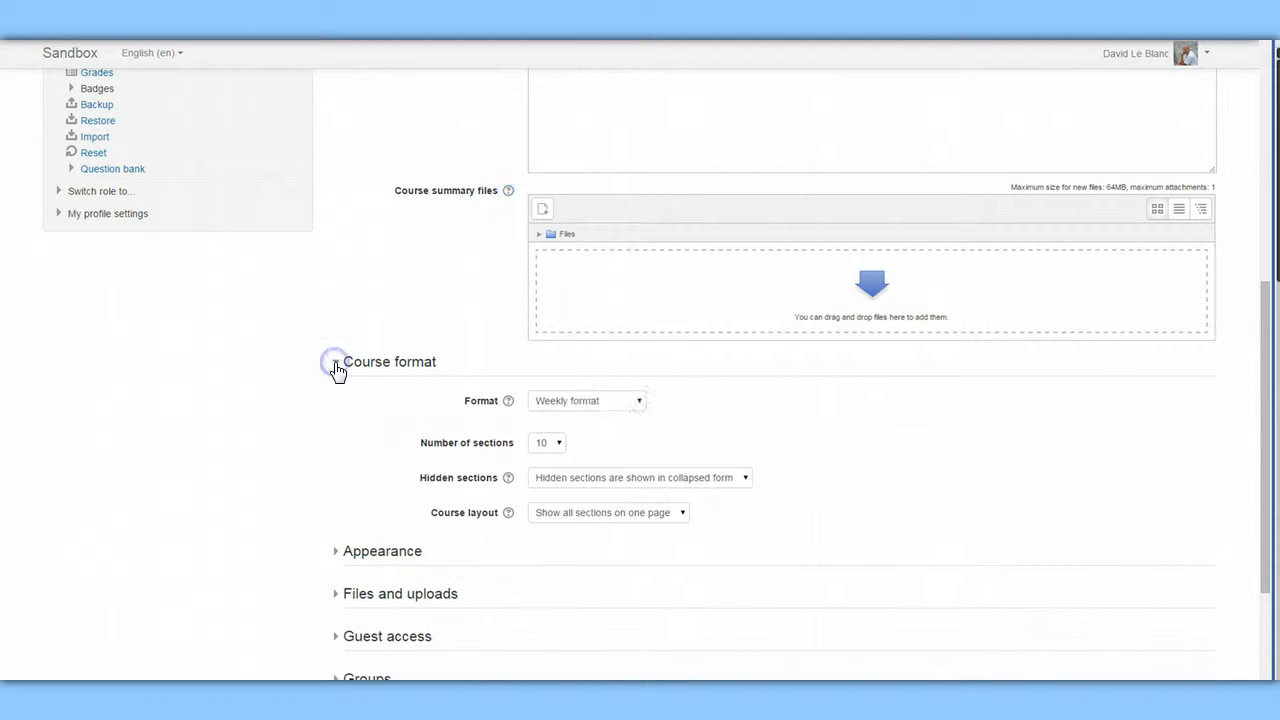
left_click(636, 404)
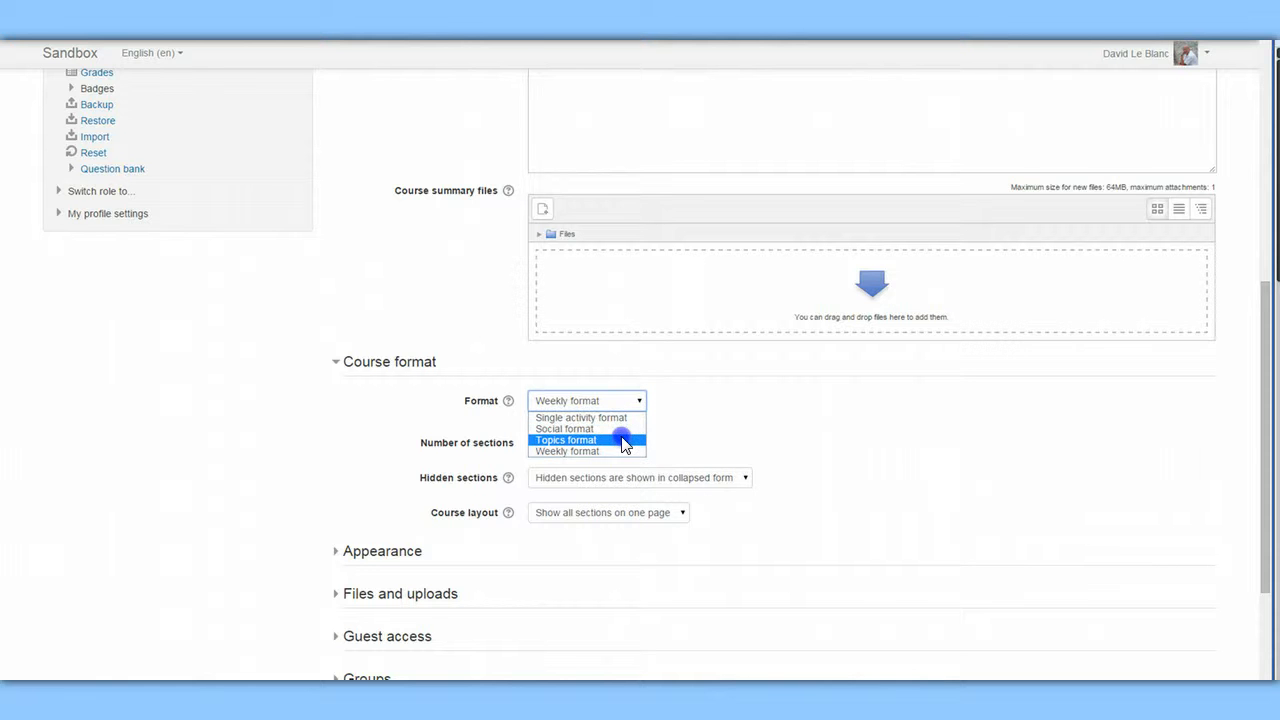
left_click(622, 440)
left_click(556, 437)
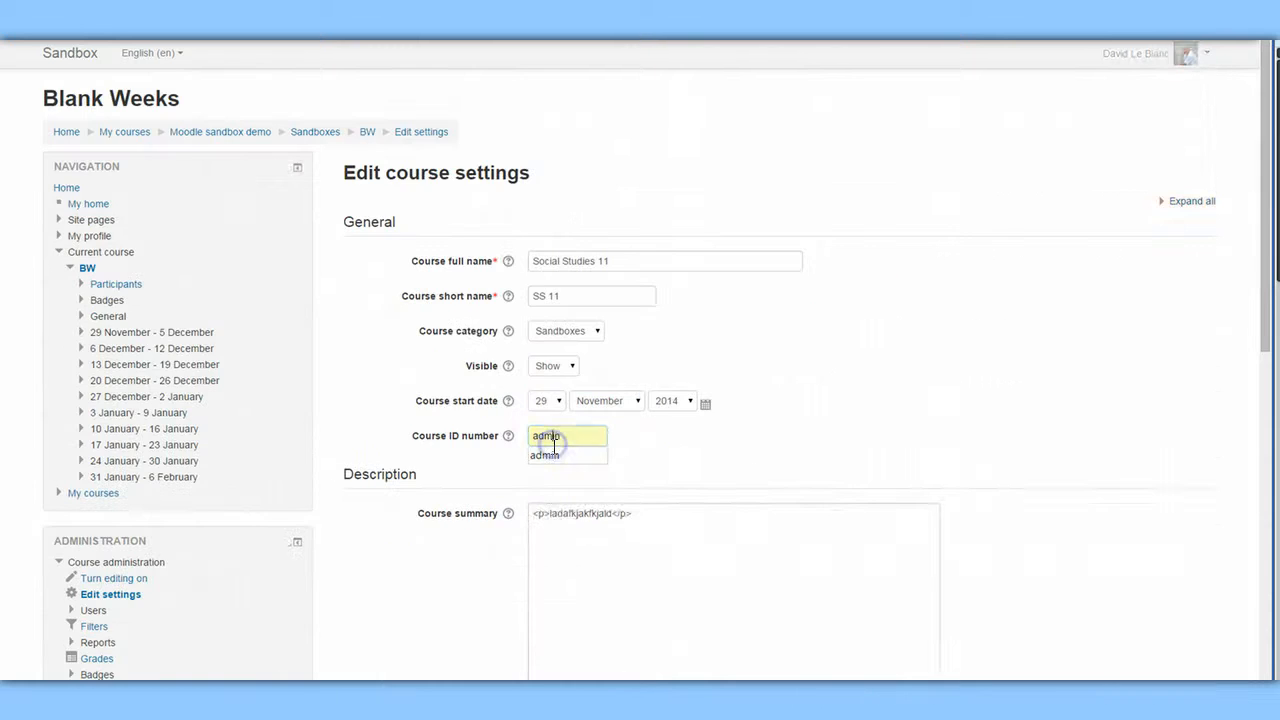
Set the number of sections to 3 and make hidden sections completely invisible
scroll(693, 500, "down", 6)
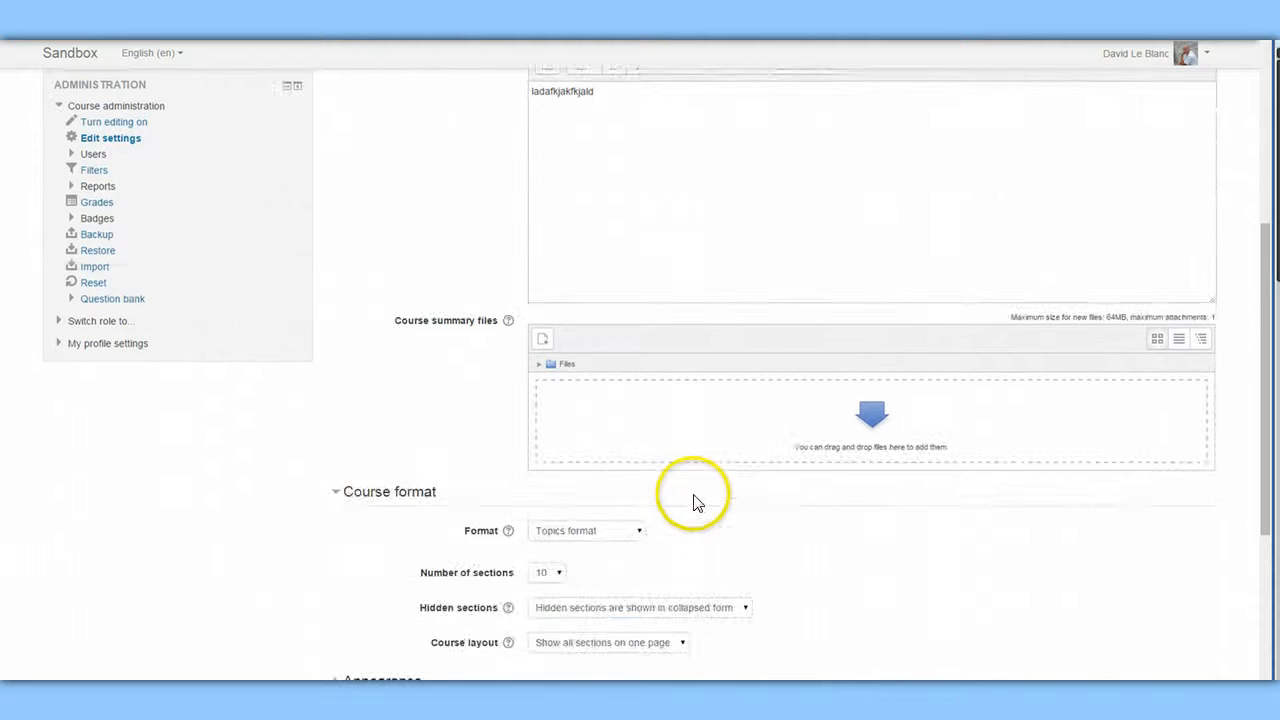
left_click(558, 378)
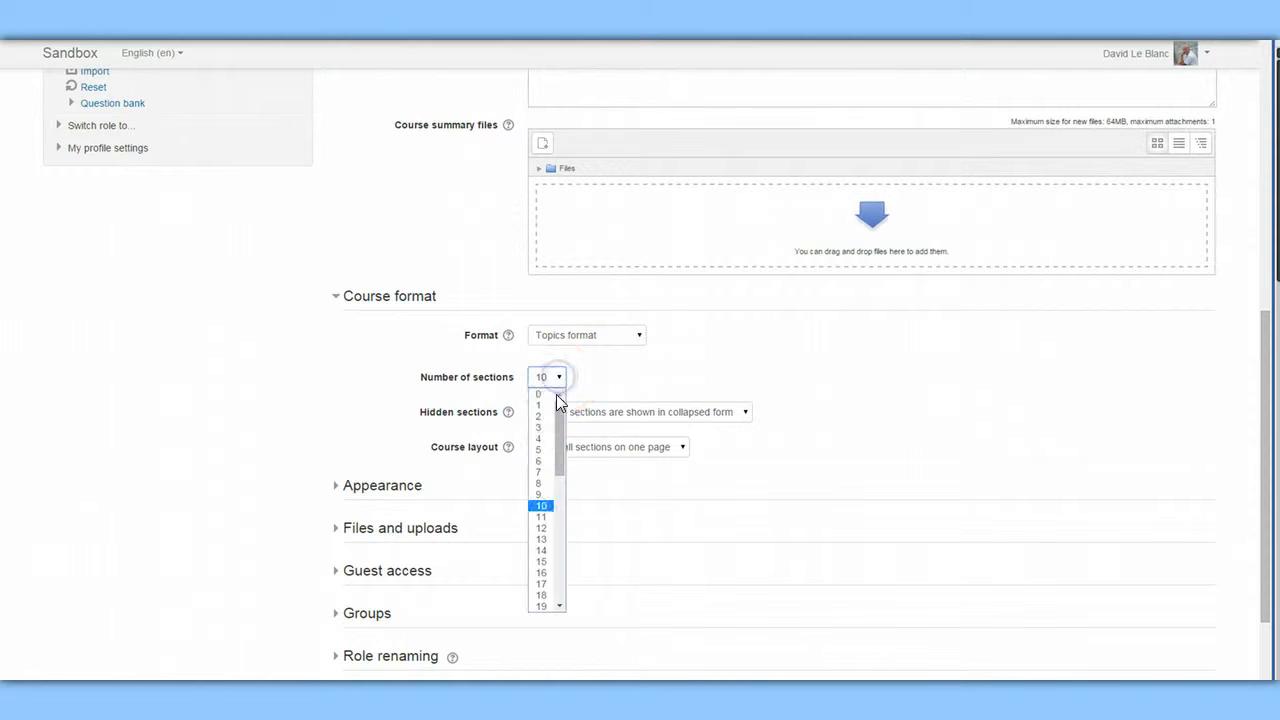
left_click(548, 428)
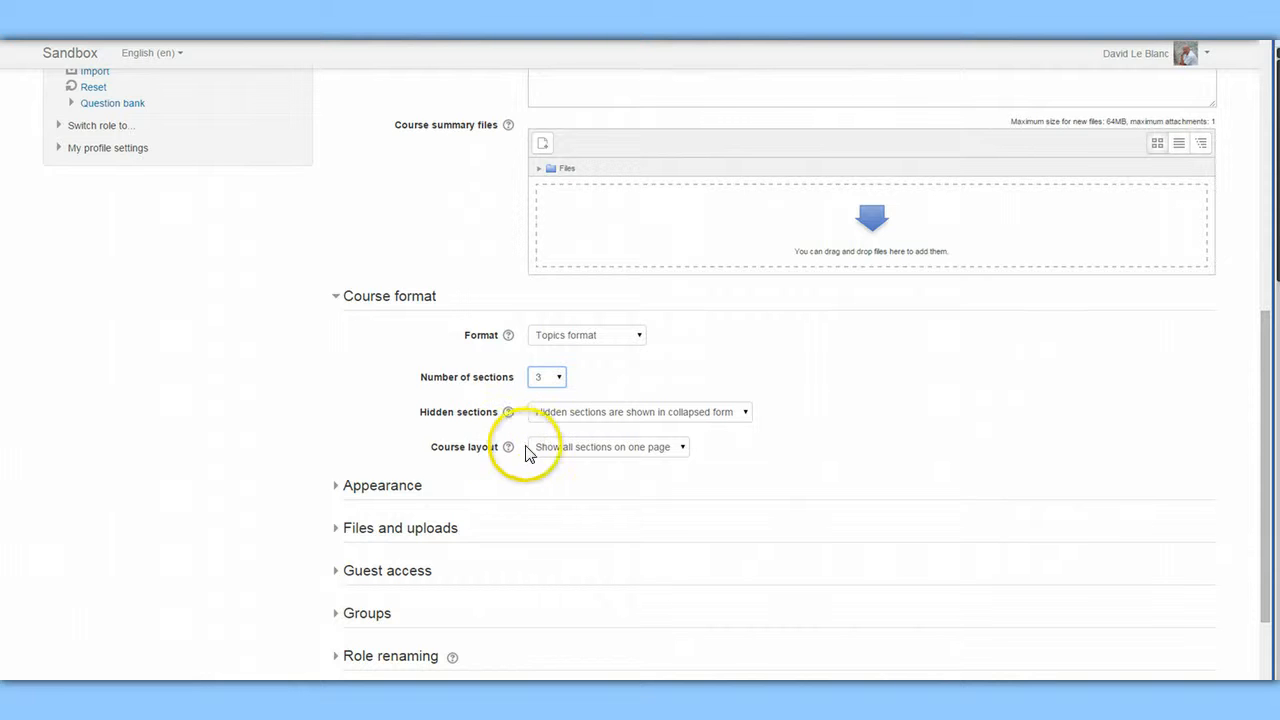
left_click(741, 418)
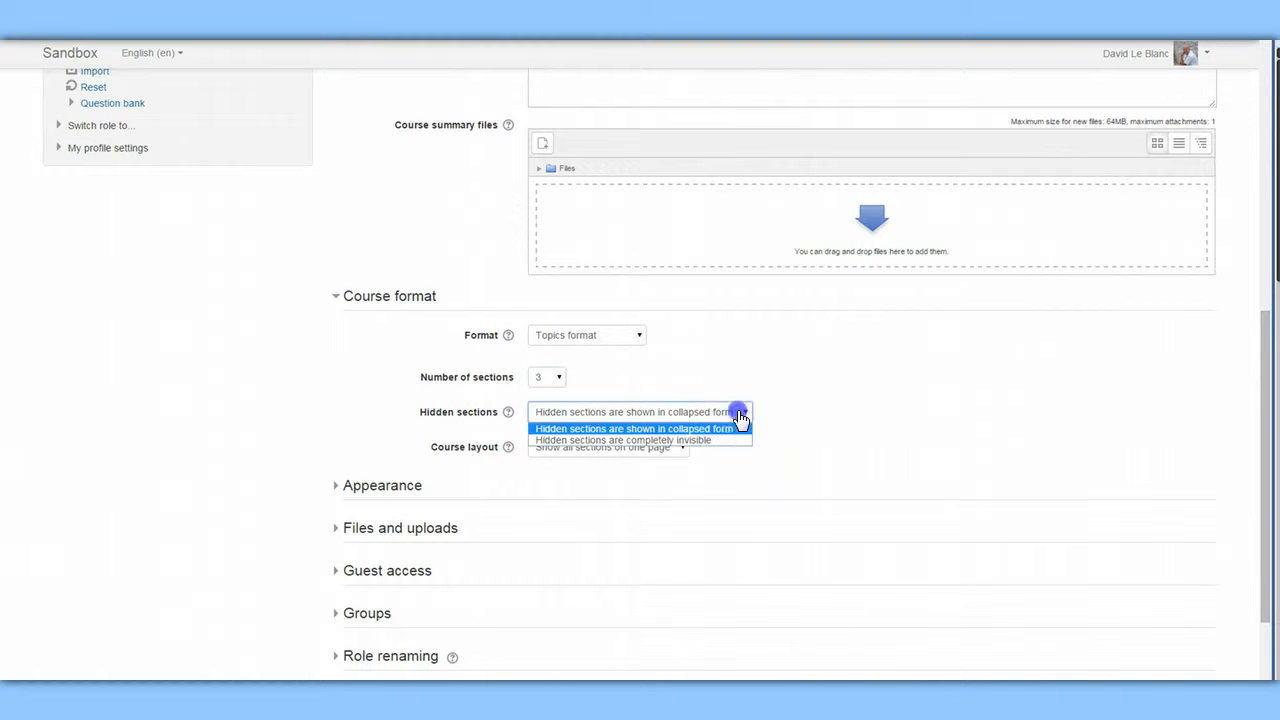
left_click(726, 441)
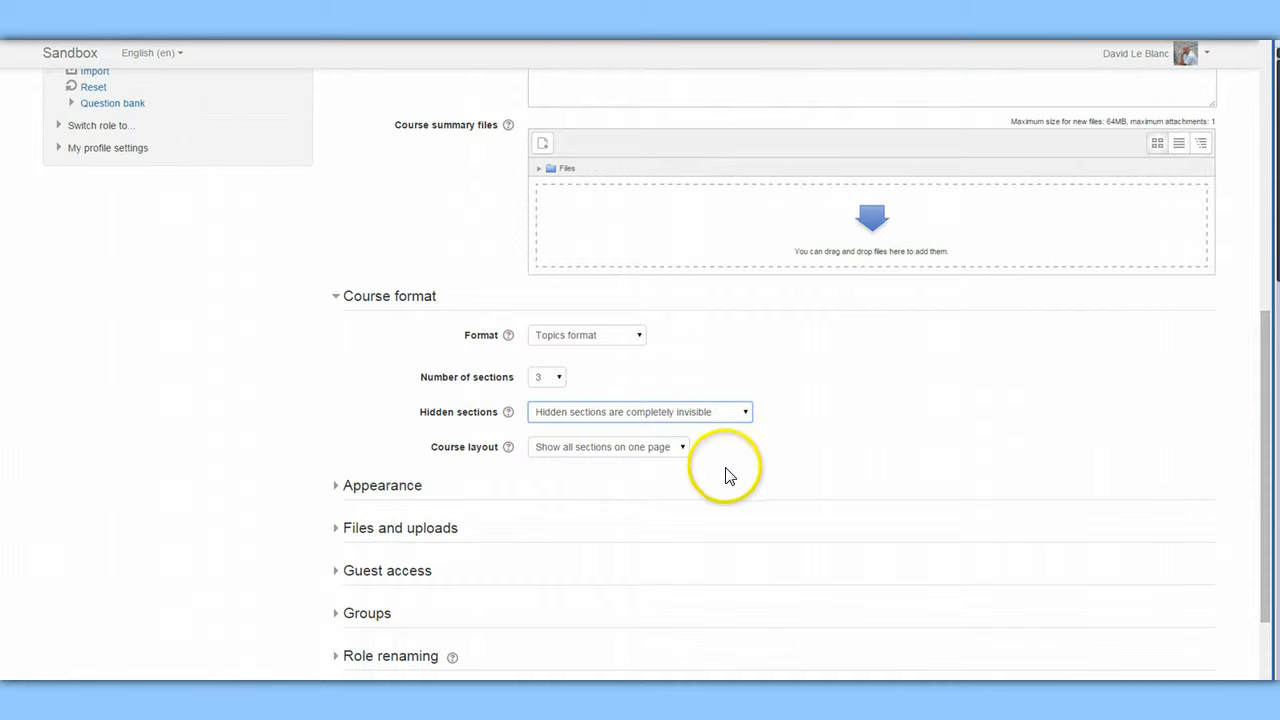
Review the course layout options and choose Show all sections on one page
scroll(723, 470, "down", 1)
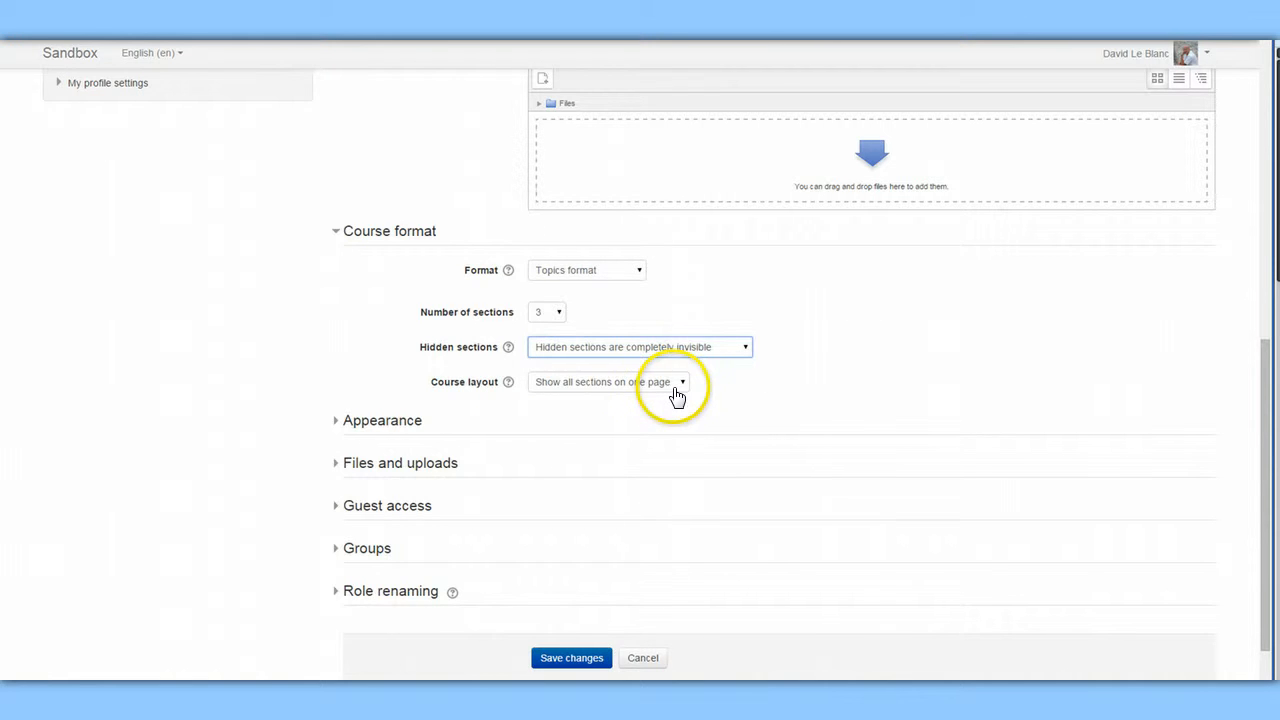
left_click(681, 388)
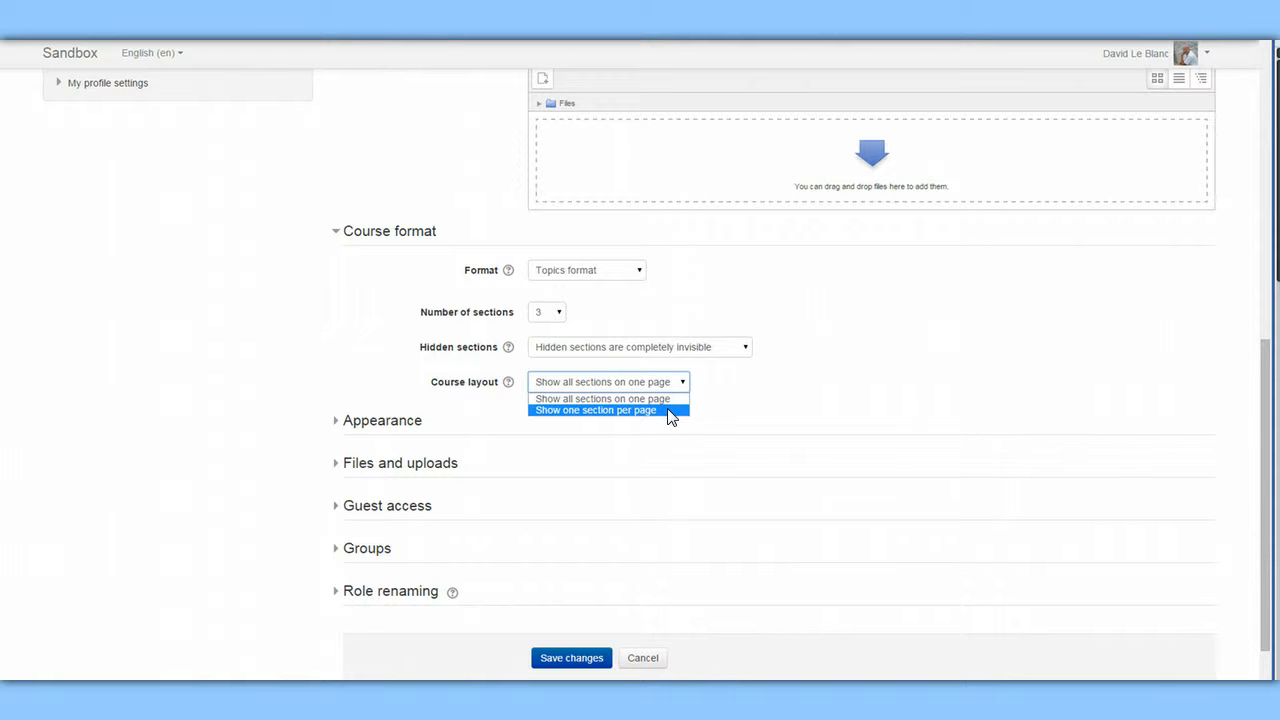
left_click(663, 429)
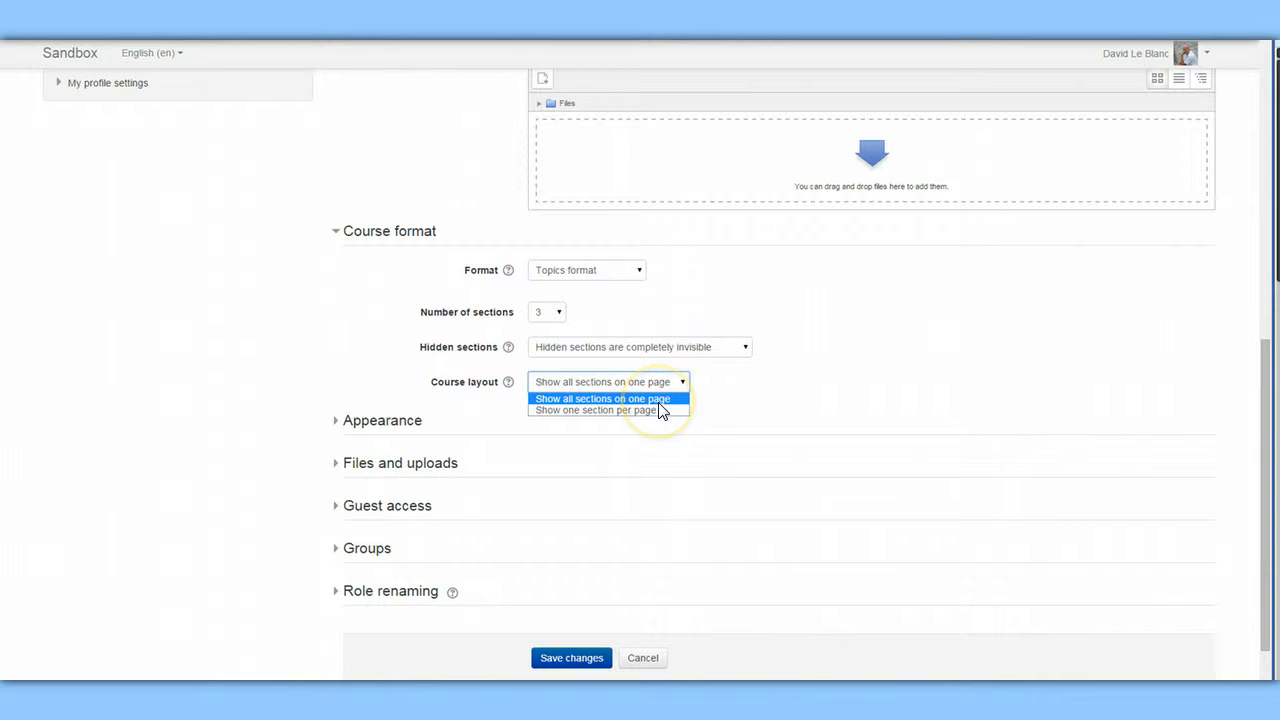
left_click(665, 399)
Set Show activity reports to Yes in the Appearance settings and read the help for that option
scroll(700, 400, "down", 2)
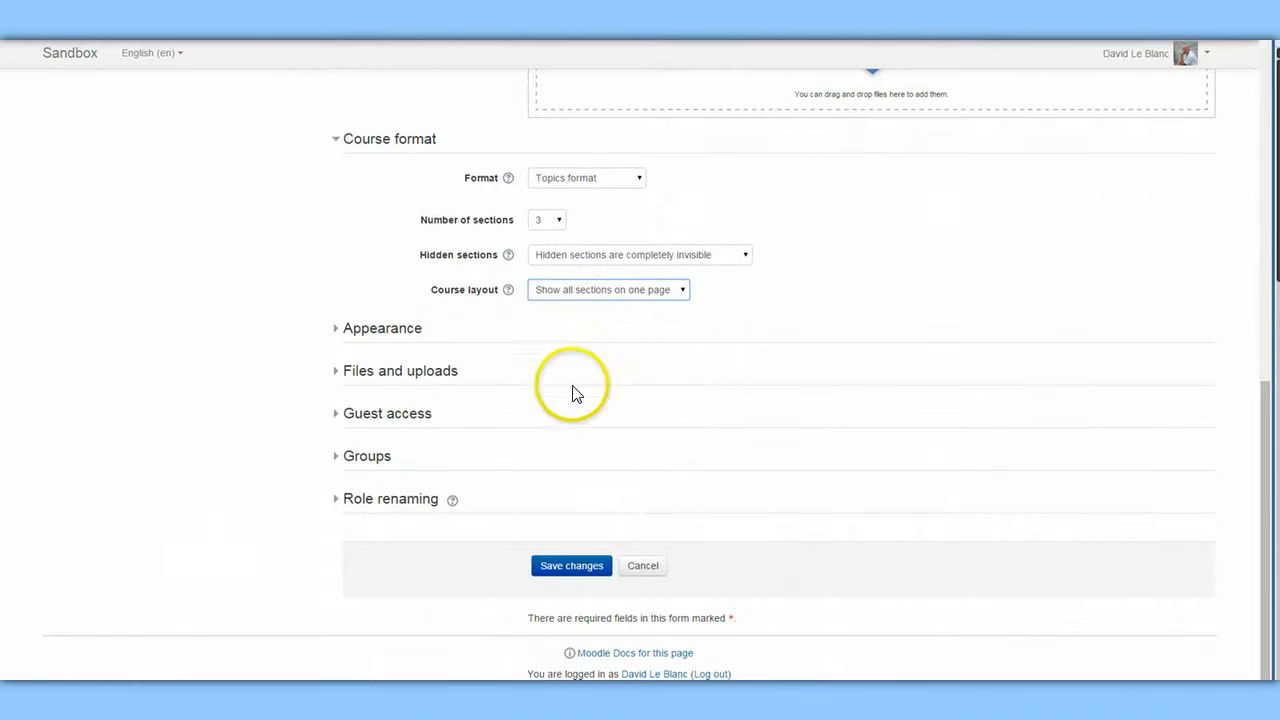
left_click(339, 333)
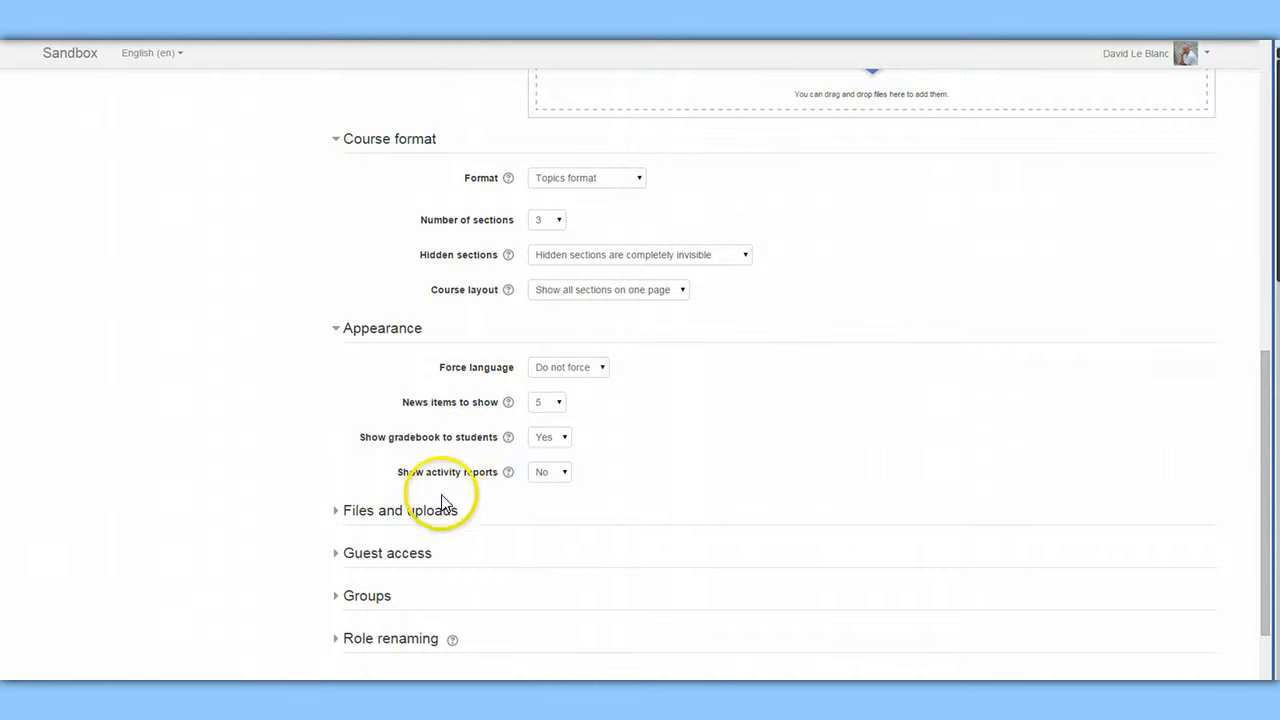
left_click(559, 476)
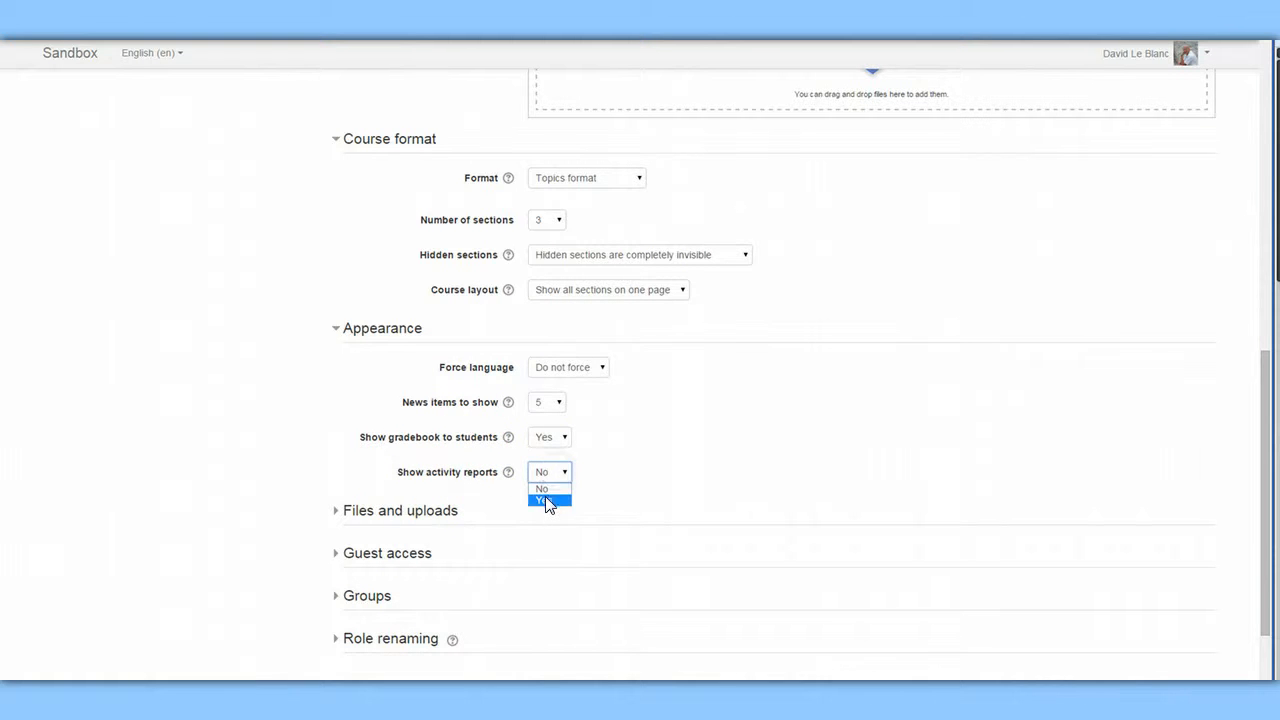
left_click(545, 500)
left_click(508, 472)
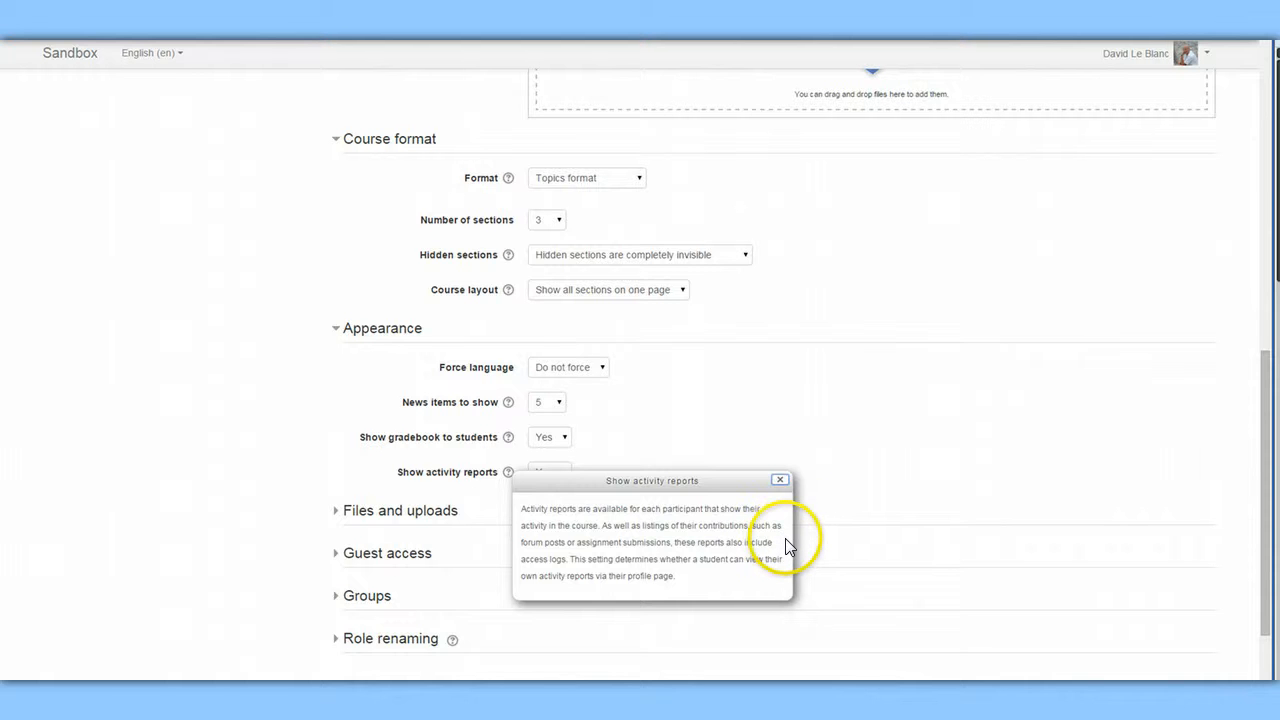
left_click(850, 494)
Expand the Files and uploads settings and limit the maximum upload size to 10MB
scroll(742, 541, "down", 1)
scroll(742, 541, "down", 1)
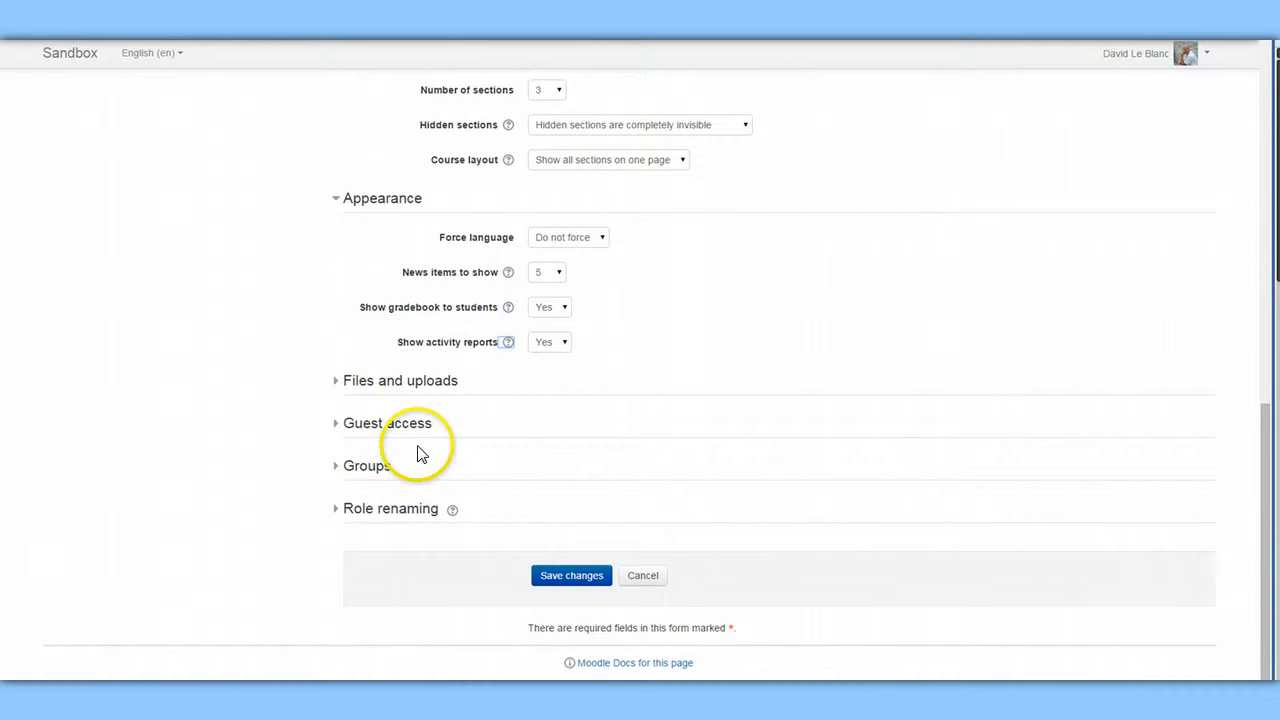
left_click(336, 382)
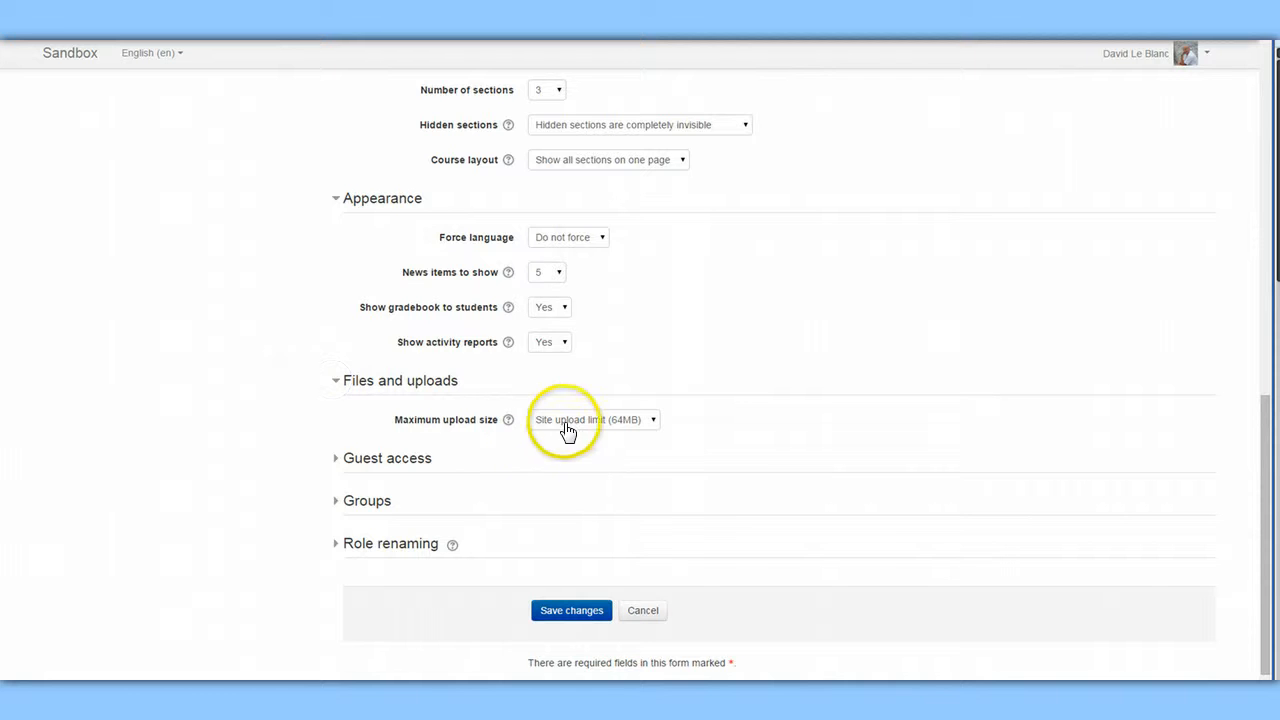
left_click(652, 424)
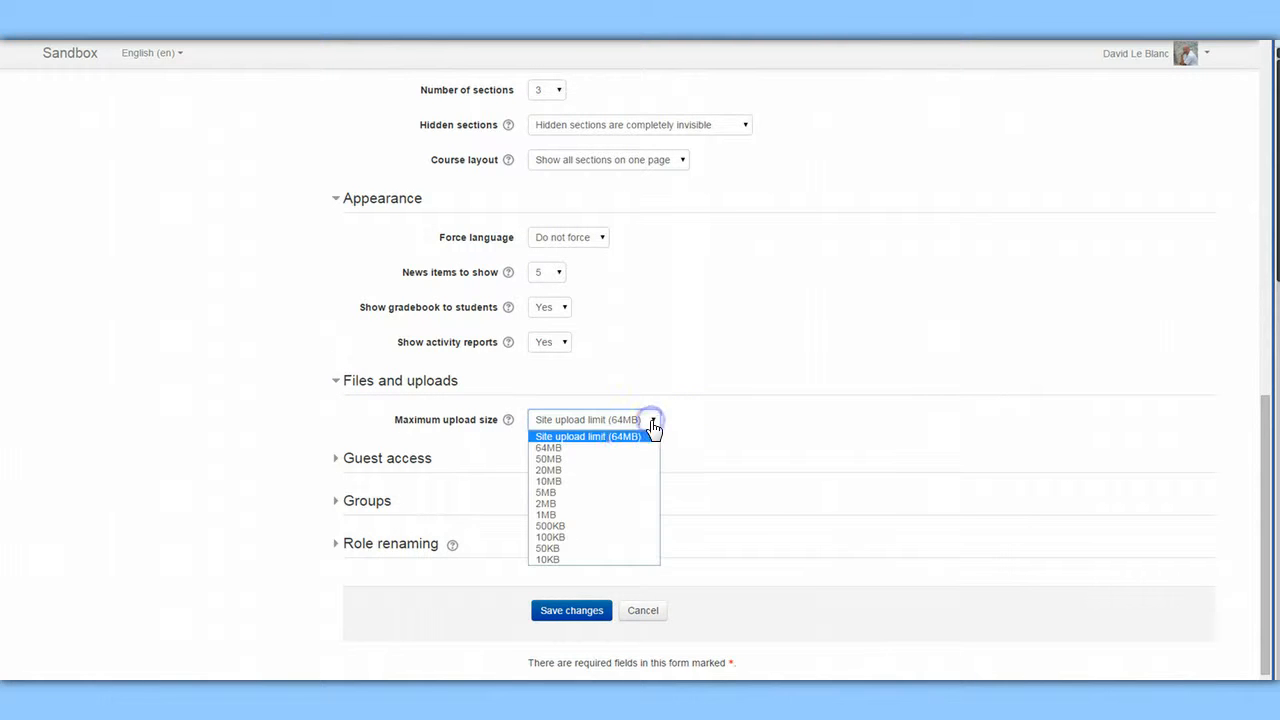
left_click(606, 481)
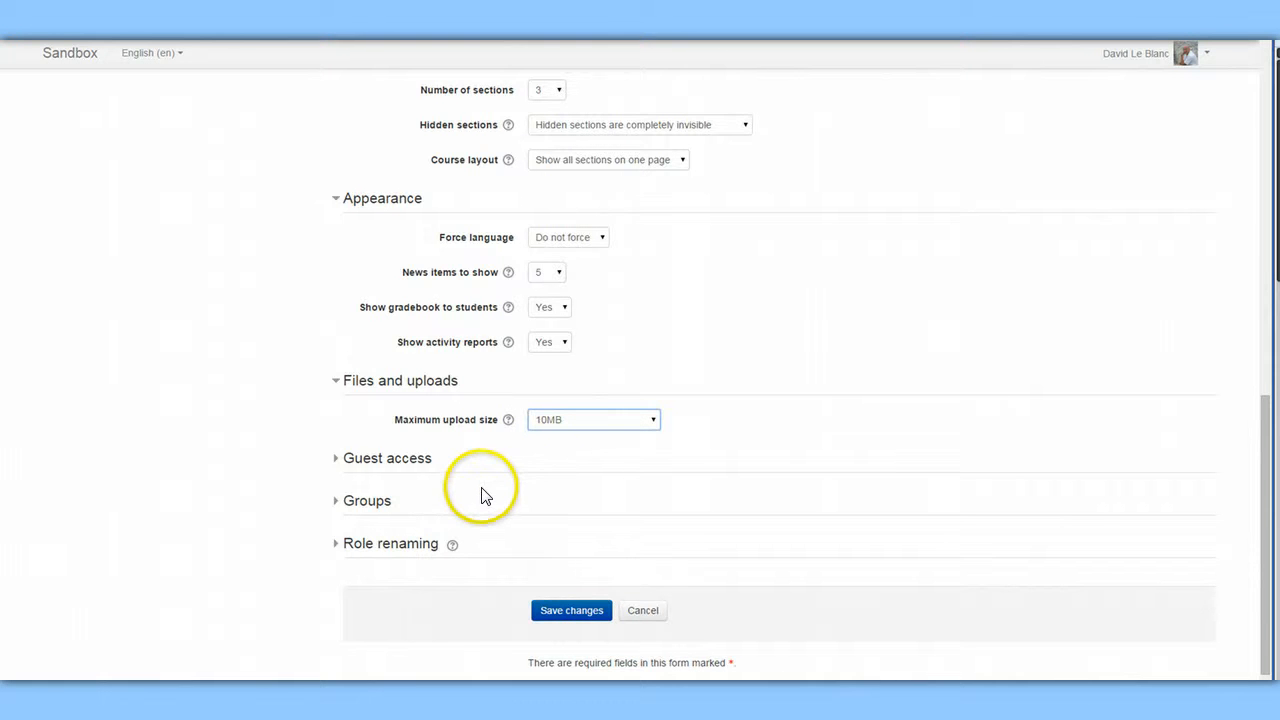
Read the help explanation for role renaming
scroll(481, 495, "down", 1)
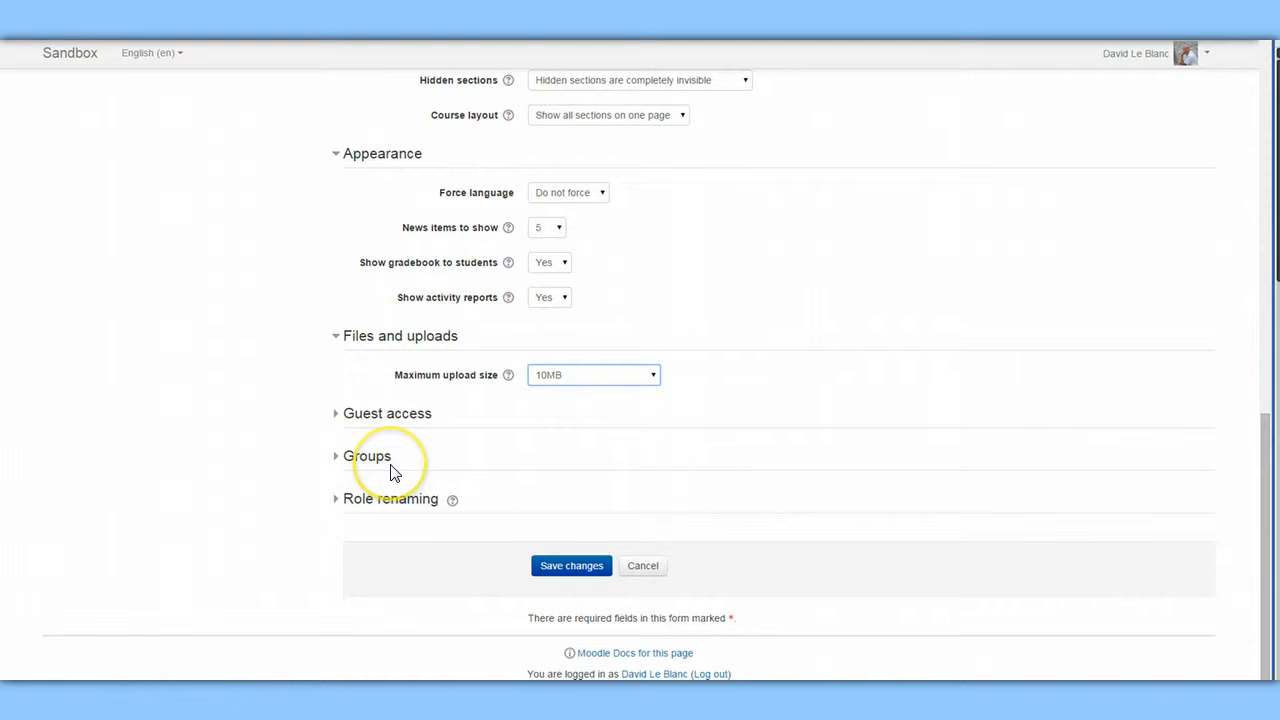
left_click(452, 502)
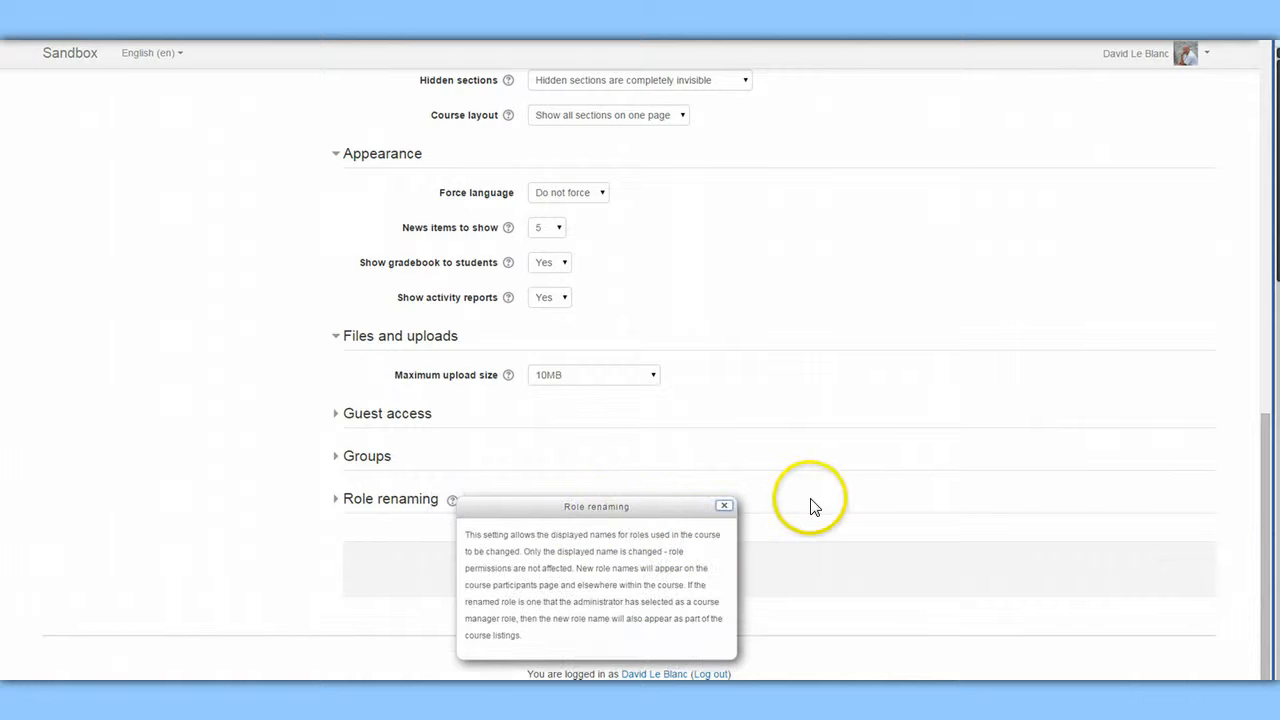
Close the role renaming help, expand the Role renaming settings and set the word for Teacher to Facilitator
left_click(725, 506)
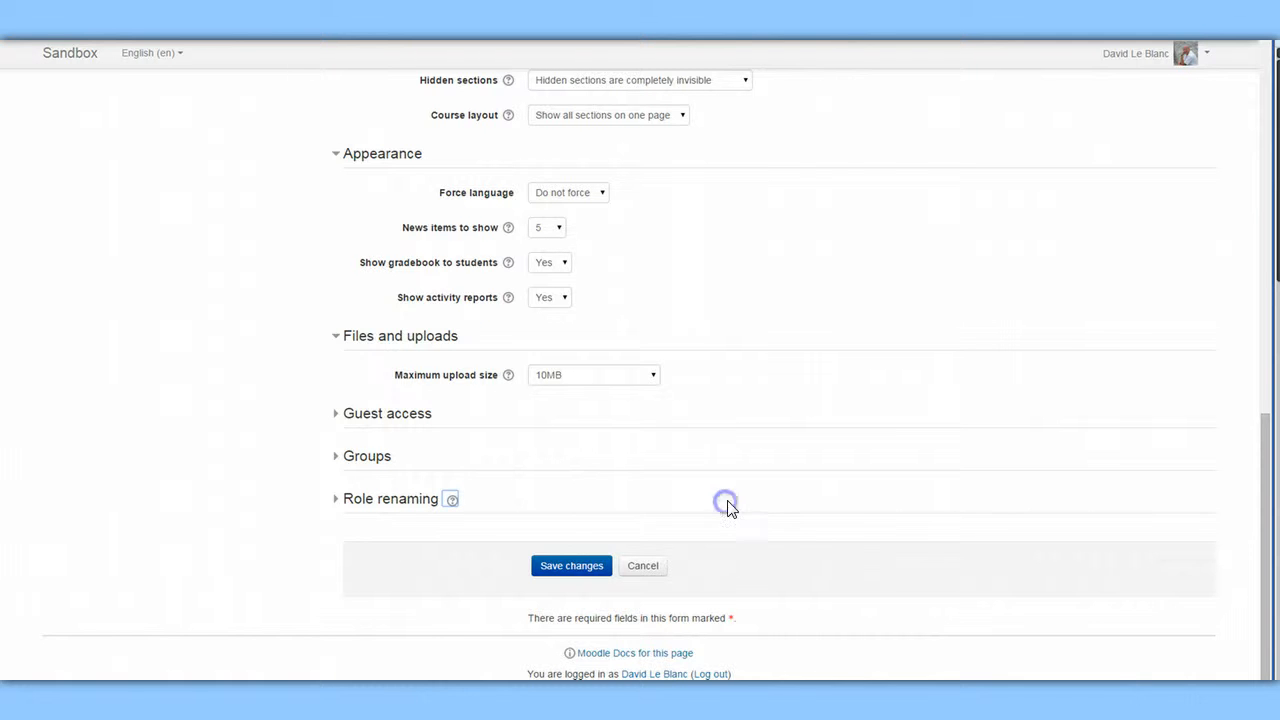
left_click(338, 499)
scroll(714, 563, "down", 3)
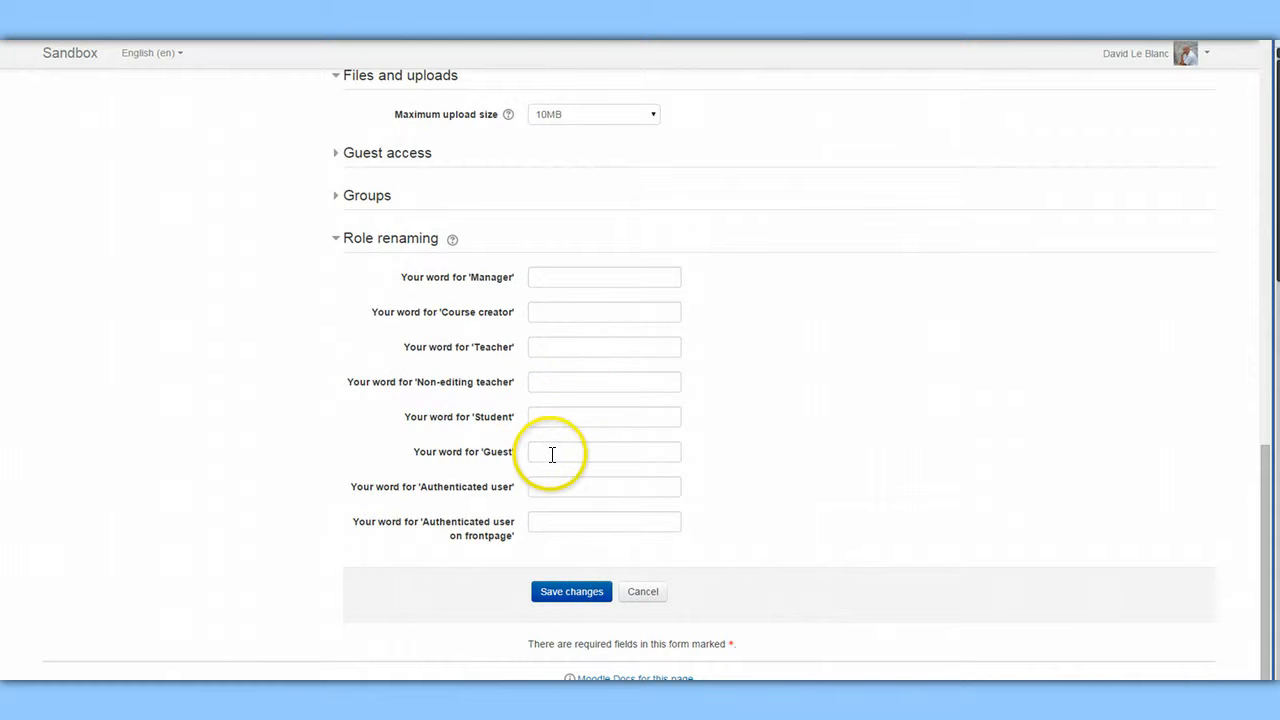
left_click(554, 346)
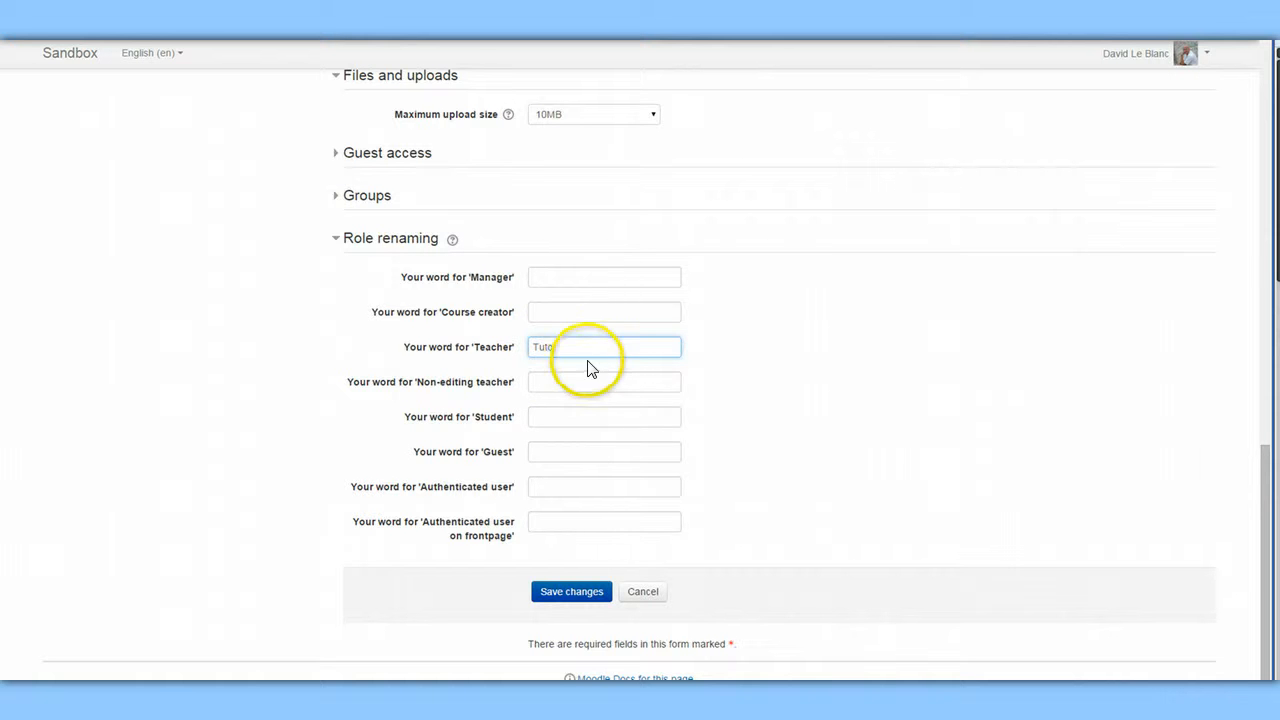
left_click_drag(574, 349, 531, 349)
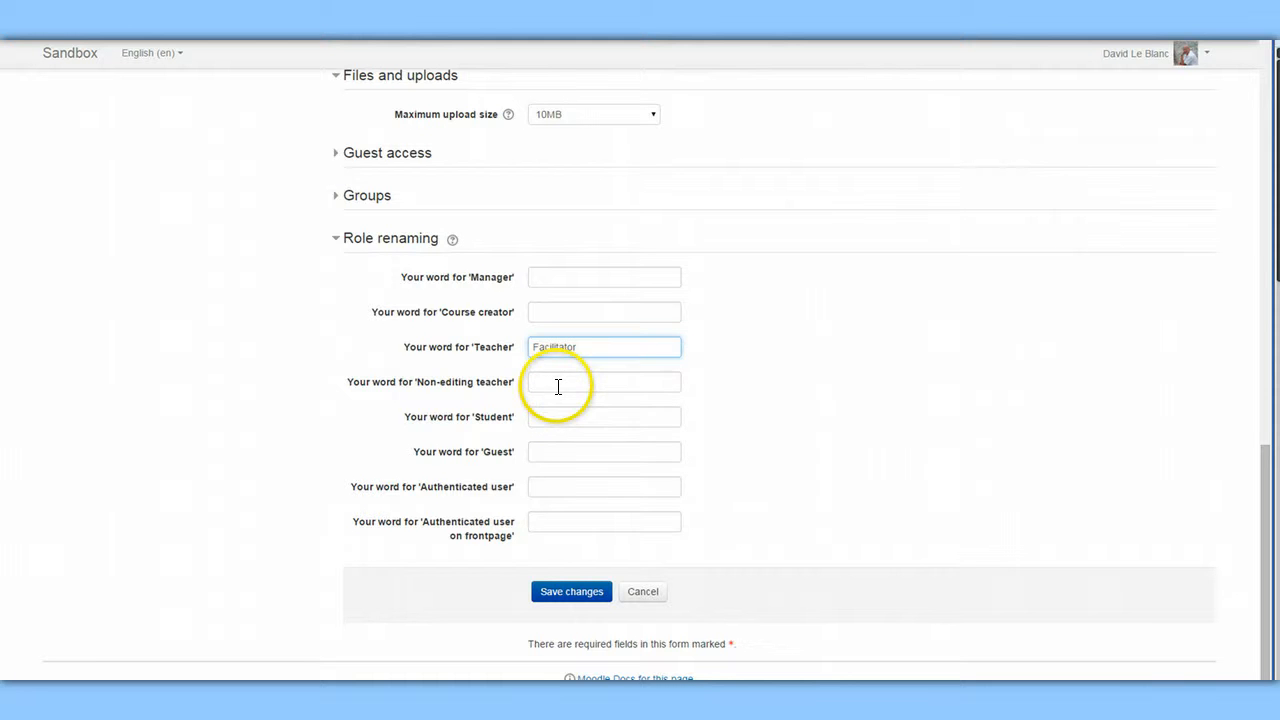
Set the word for Non-editing teacher to On-call teacher, enter a custom word for Student, and save the course settings
left_click(563, 388)
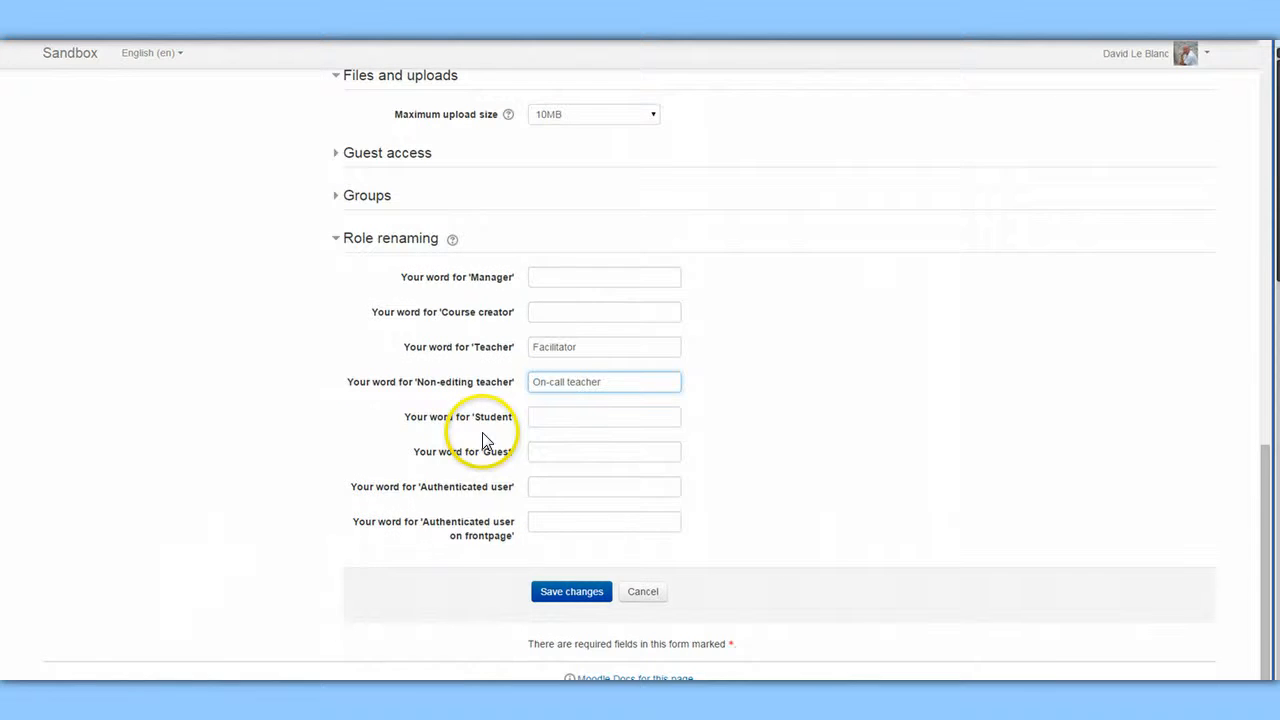
scroll(570, 420, "down", 1)
left_click(572, 395)
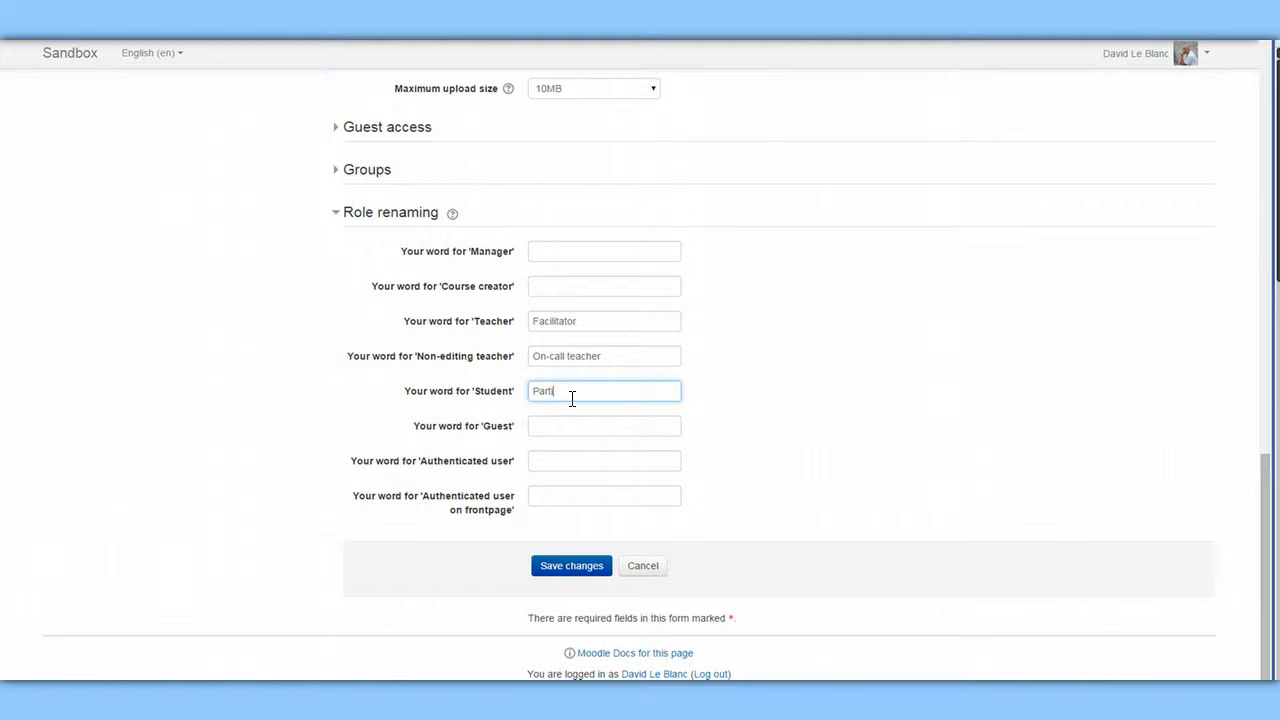
left_click(557, 575)
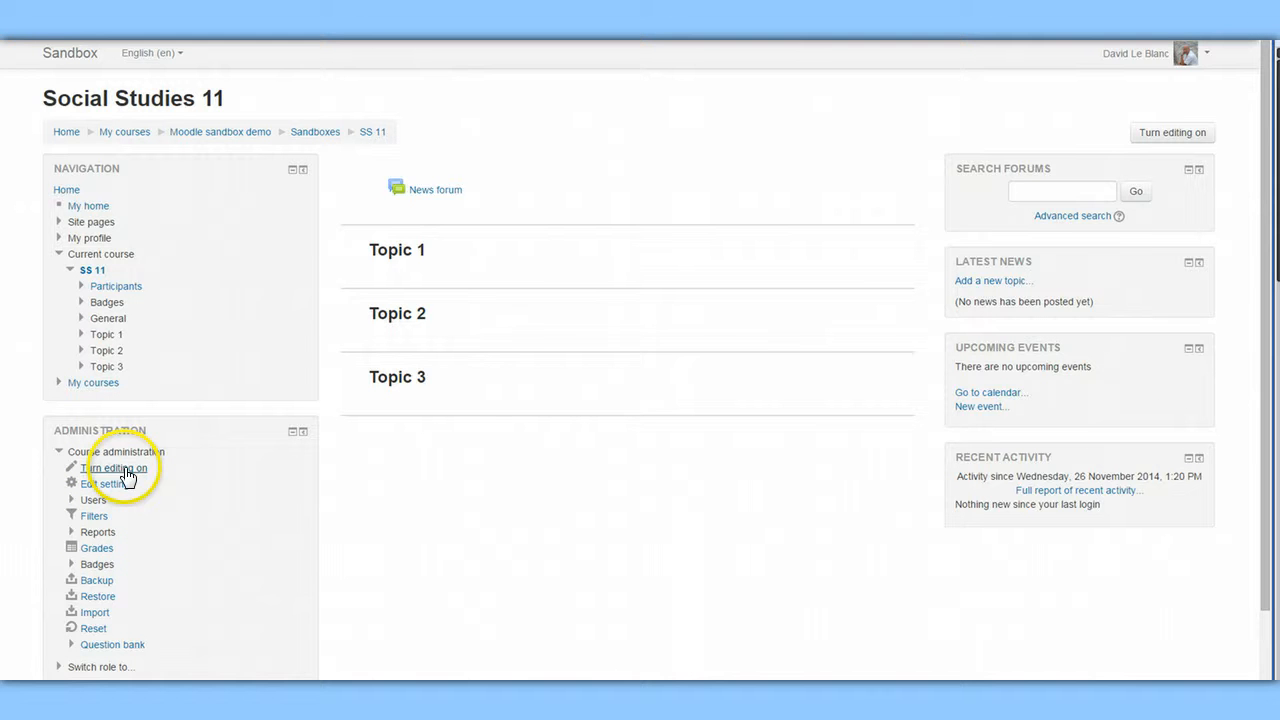
Turn on course editing and rename the News forum to Announcements
left_click(1180, 134)
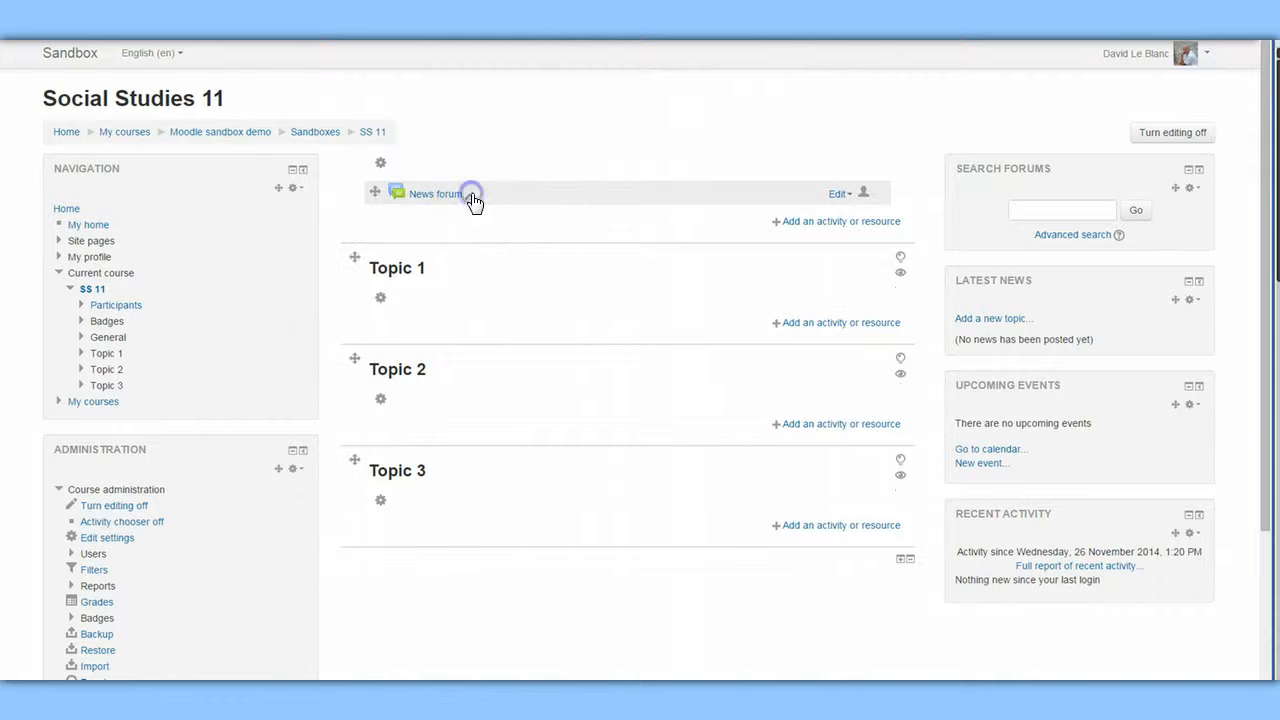
left_click(472, 196)
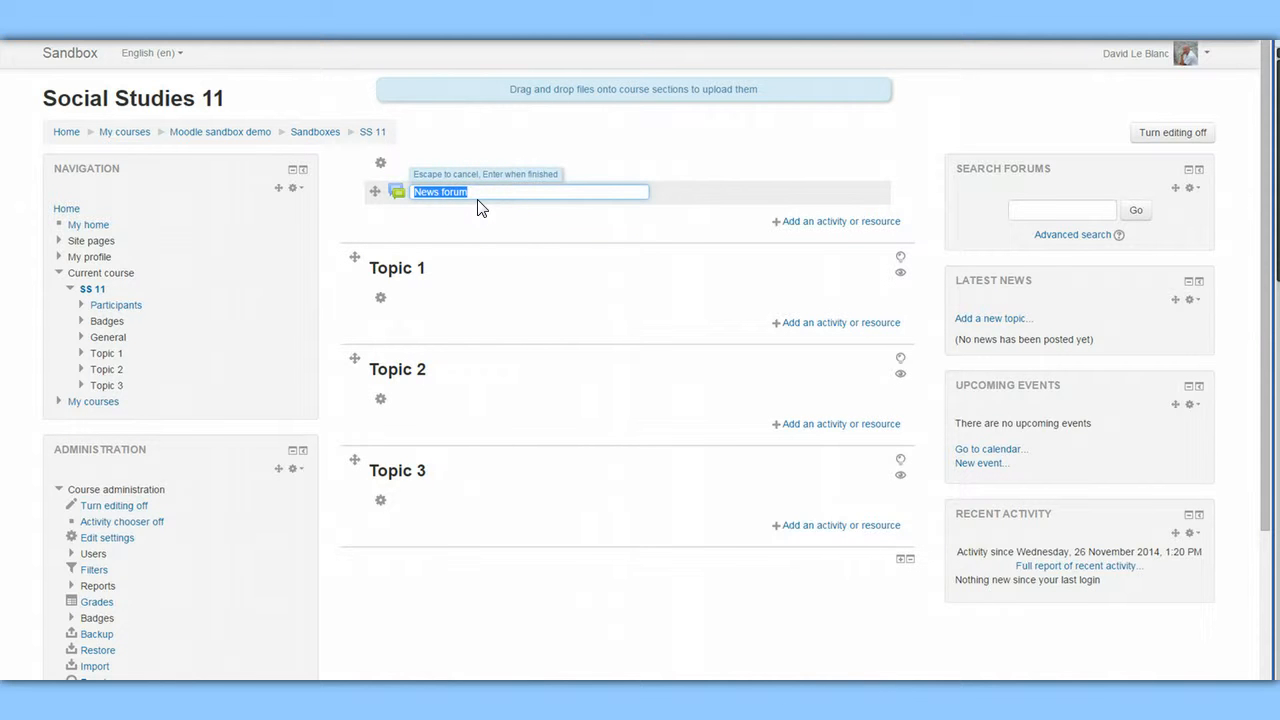
type("Announcements")
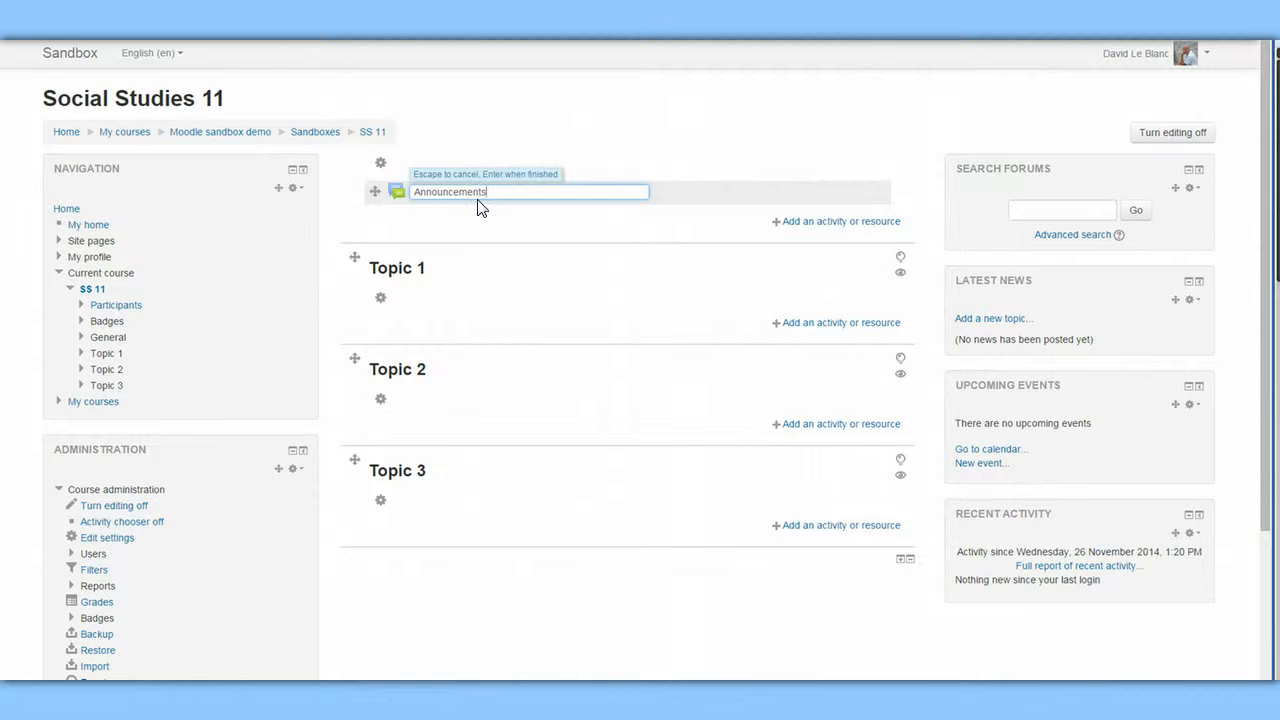
key("Return")
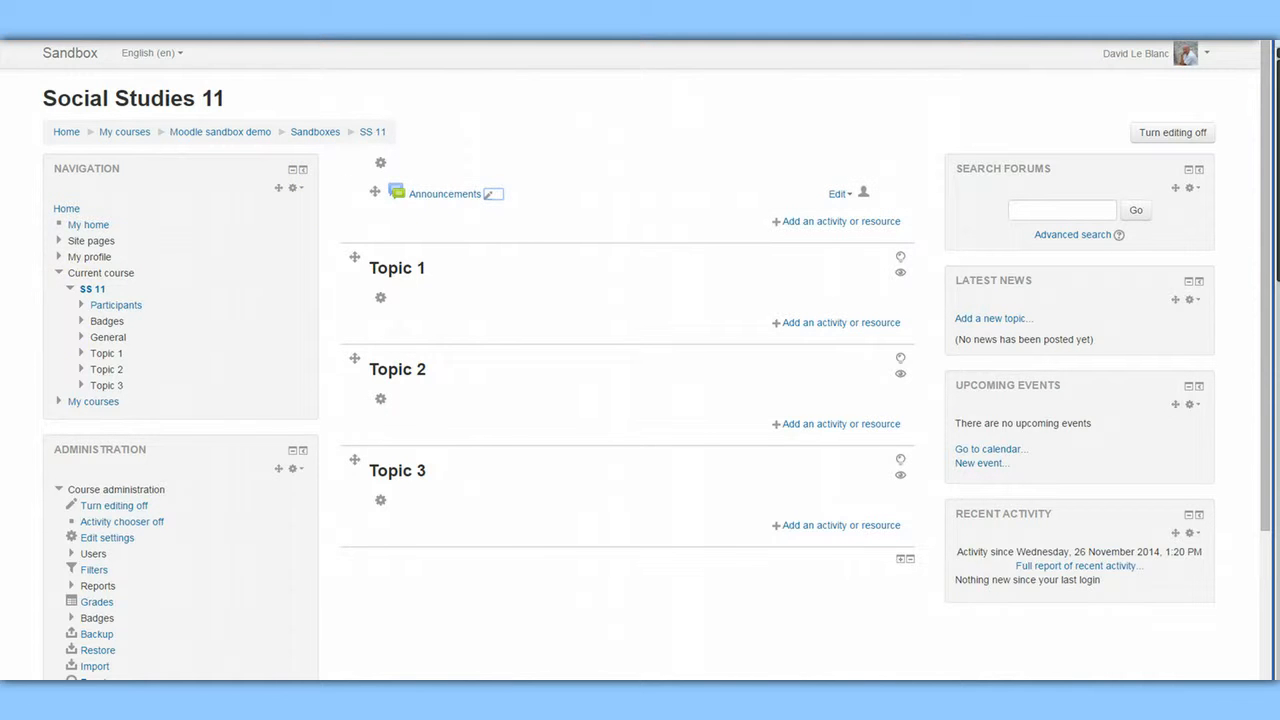